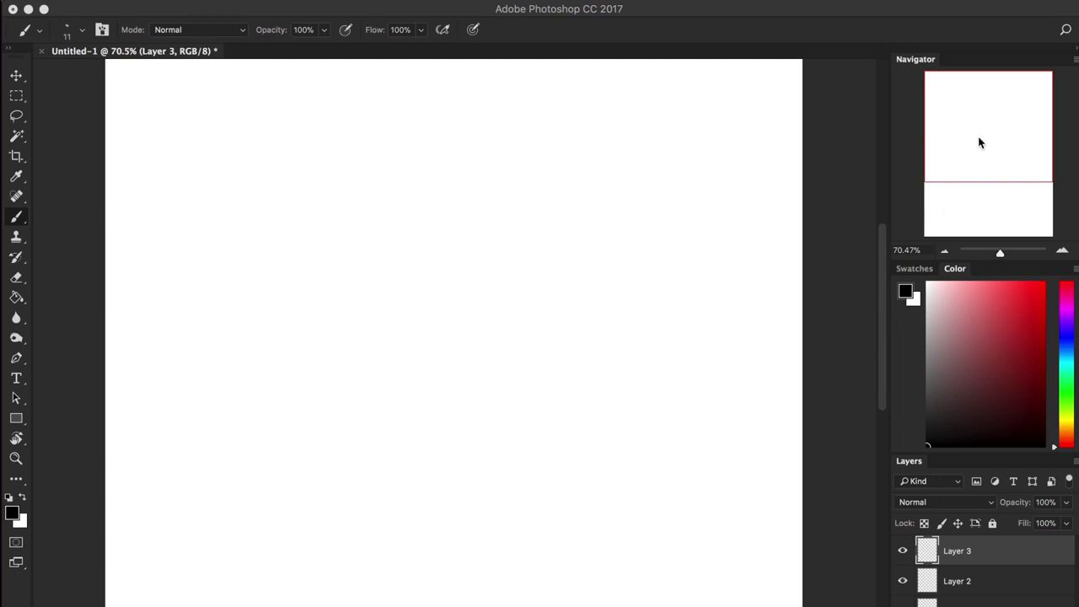
# Step: Sketch a loose circle near the canvas's upper middle as the base of the front-view dragon head
pyautogui.moveTo(979, 141); pyautogui.dragTo(986, 102)
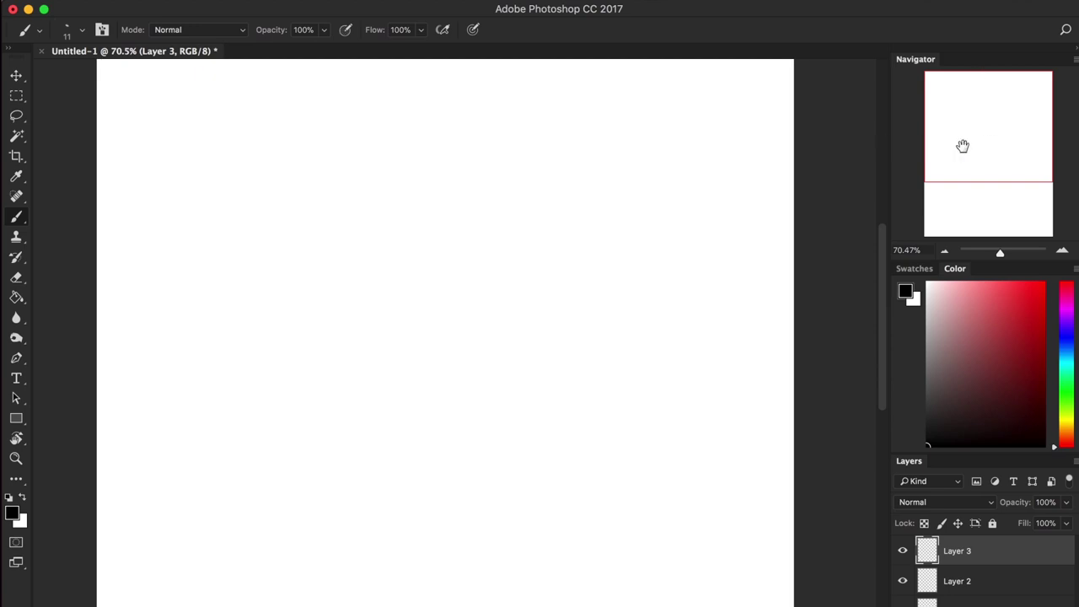
pyautogui.moveTo(961, 147); pyautogui.dragTo(975, 125)
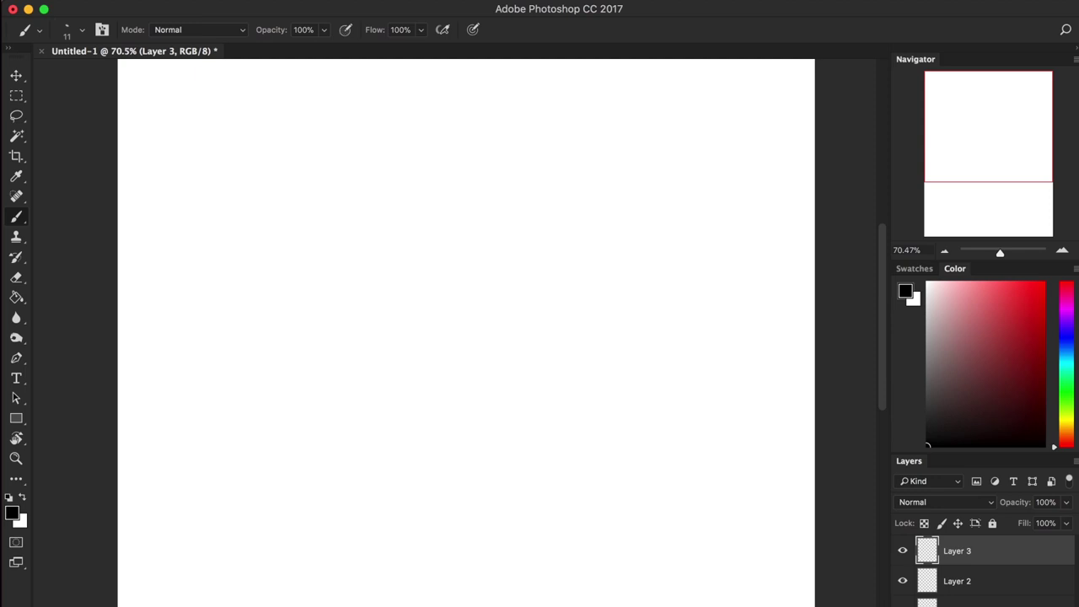
pyautogui.moveTo(438, 127)
pyautogui.mouseDown()
pyautogui.moveTo(404, 215)
pyautogui.moveTo(455, 169)
pyautogui.moveTo(353, 173)
pyautogui.mouseUp()
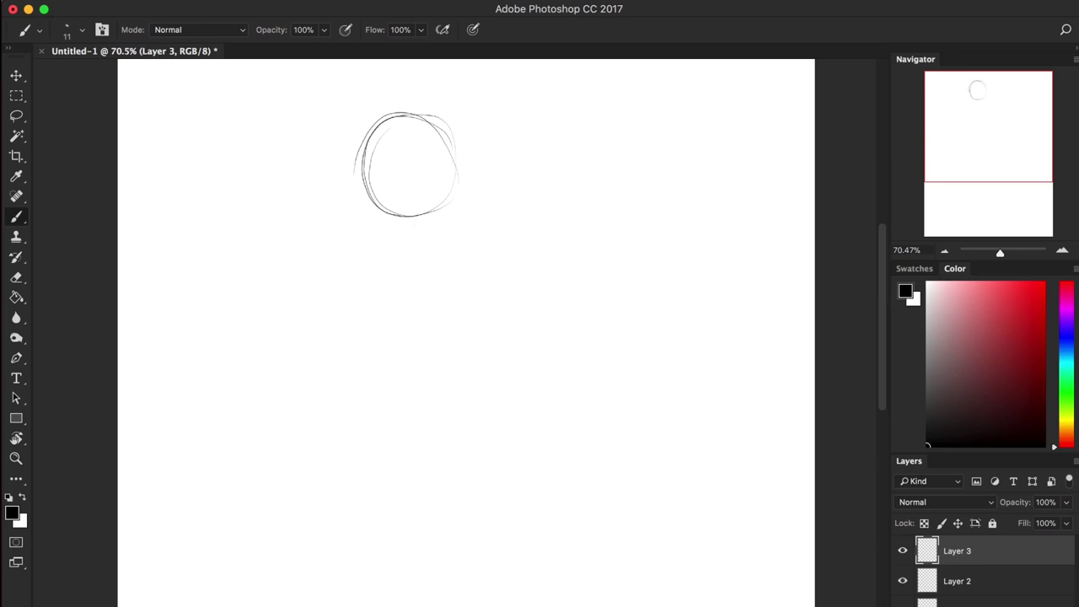
# Step: Sketch a side-view dragon head beside the circle, outlining the upper snout, open lower jaw and spikes at the back of the jaw
pyautogui.moveTo(642, 129)
pyautogui.mouseDown()
pyautogui.moveTo(718, 101)
pyautogui.moveTo(705, 105)
pyautogui.mouseUp()
pyautogui.moveTo(632, 135)
pyautogui.mouseDown()
pyautogui.moveTo(579, 158)
pyautogui.moveTo(562, 205)
pyautogui.moveTo(657, 185)
pyautogui.moveTo(679, 211)
pyautogui.moveTo(587, 195)
pyautogui.moveTo(570, 203)
pyautogui.mouseUp()
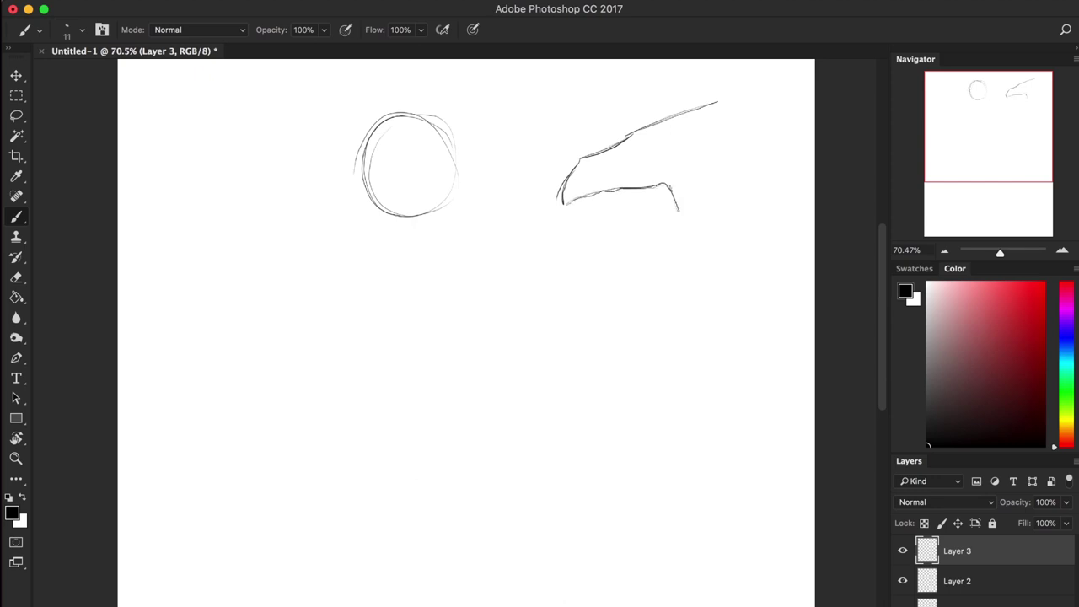
pyautogui.moveTo(676, 217)
pyautogui.mouseDown()
pyautogui.moveTo(626, 295)
pyautogui.moveTo(655, 312)
pyautogui.moveTo(673, 271)
pyautogui.mouseUp()
pyautogui.moveTo(663, 295); pyautogui.dragTo(712, 237)
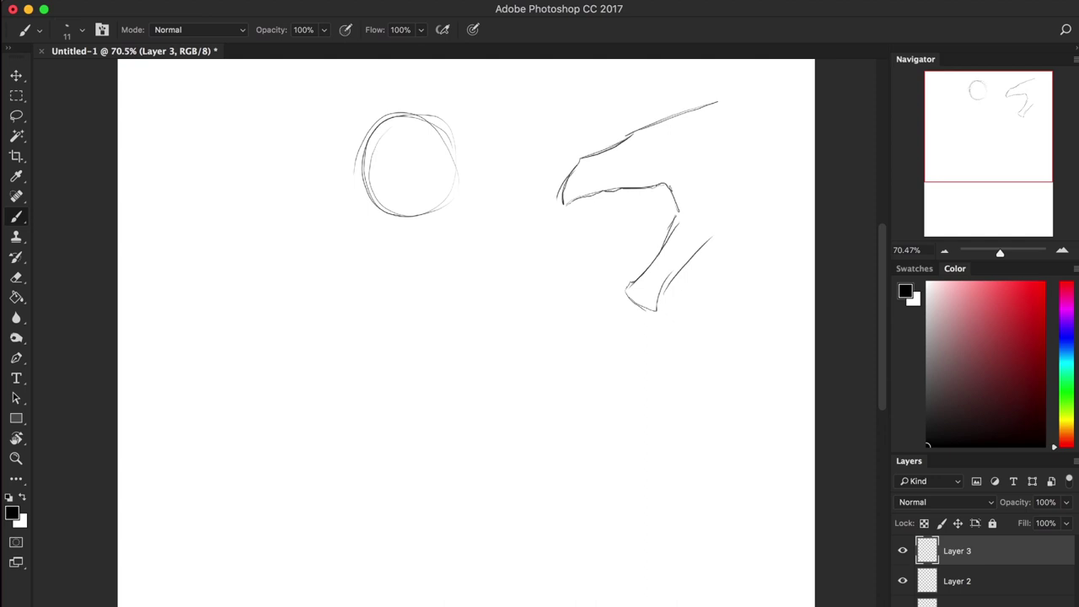
pyautogui.moveTo(664, 287)
pyautogui.mouseDown()
pyautogui.moveTo(747, 210)
pyautogui.moveTo(762, 129)
pyautogui.mouseUp()
pyautogui.moveTo(747, 169); pyautogui.dragTo(759, 150)
pyautogui.moveTo(762, 156); pyautogui.dragTo(750, 196)
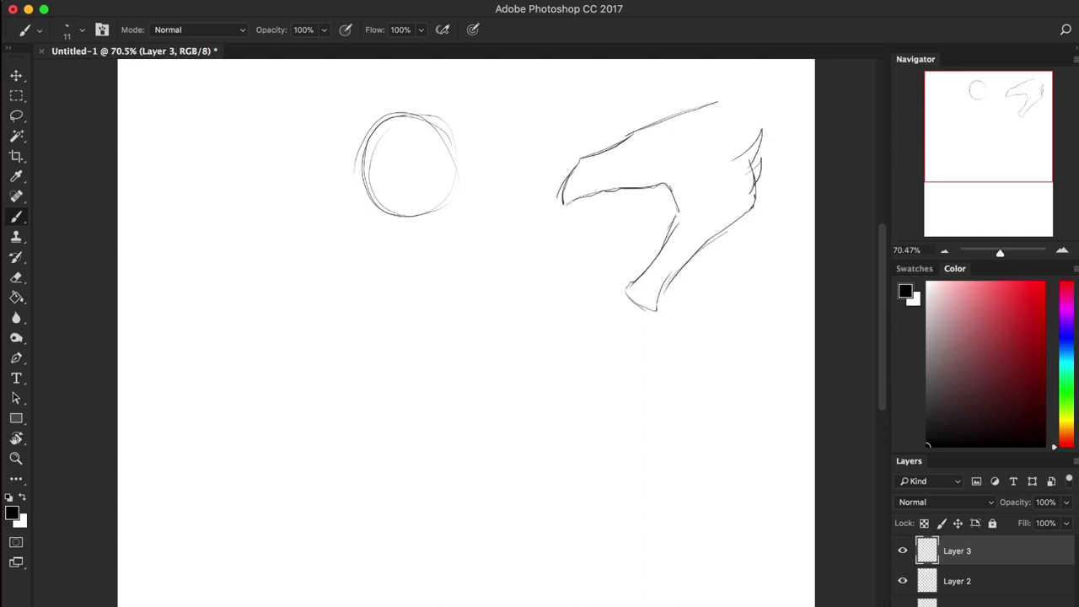
# Step: Add the mouth corner, eye, nostril, upper teeth and inner jaw line to the side-view head
pyautogui.moveTo(659, 184); pyautogui.dragTo(709, 158)
pyautogui.moveTo(697, 172); pyautogui.dragTo(677, 220)
pyautogui.moveTo(697, 186); pyautogui.dragTo(687, 207)
pyautogui.moveTo(649, 141)
pyautogui.mouseDown()
pyautogui.moveTo(651, 154)
pyautogui.moveTo(665, 140)
pyautogui.mouseUp()
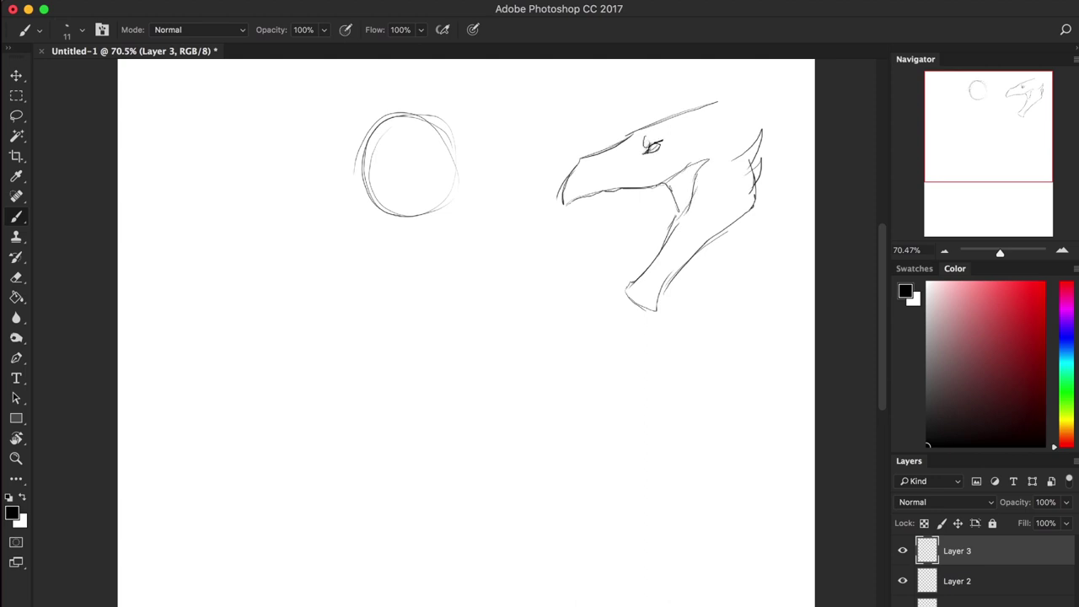
pyautogui.moveTo(585, 173); pyautogui.dragTo(583, 213)
pyautogui.moveTo(591, 193); pyautogui.dragTo(598, 203)
pyautogui.moveTo(605, 187); pyautogui.dragTo(608, 198)
pyautogui.moveTo(655, 186)
pyautogui.mouseDown()
pyautogui.moveTo(666, 211)
pyautogui.moveTo(620, 274)
pyautogui.mouseUp()
pyautogui.moveTo(661, 236); pyautogui.dragTo(626, 275)
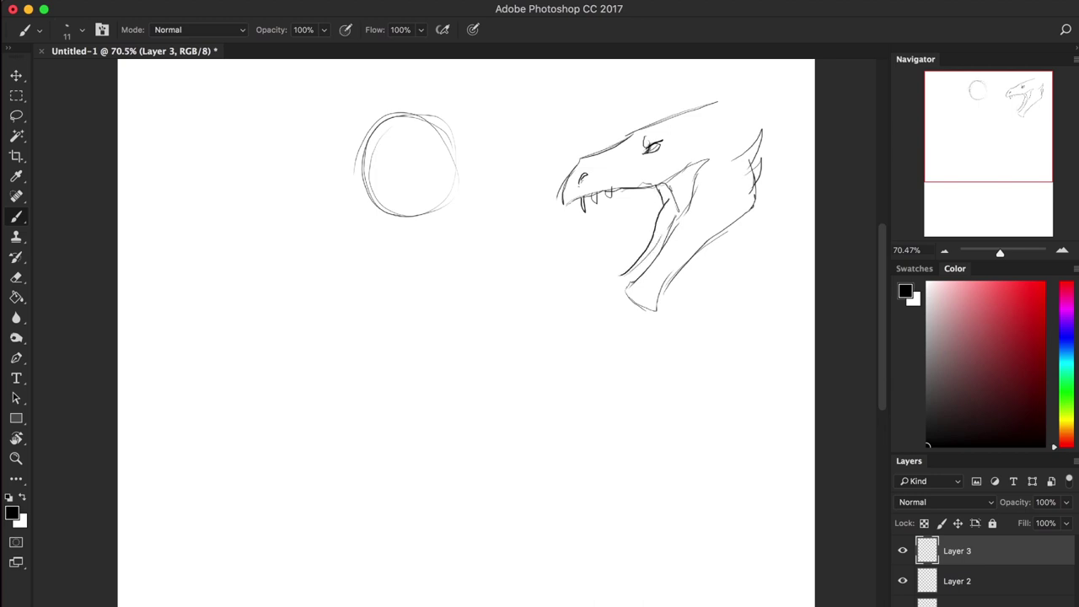
# Step: Extend the side-view head's brow into a swept-back horn and add a spike beneath it
pyautogui.moveTo(701, 109); pyautogui.dragTo(772, 64)
pyautogui.moveTo(772, 66)
pyautogui.mouseDown()
pyautogui.moveTo(732, 126)
pyautogui.moveTo(761, 109)
pyautogui.mouseUp()
pyautogui.moveTo(753, 126); pyautogui.dragTo(744, 146)
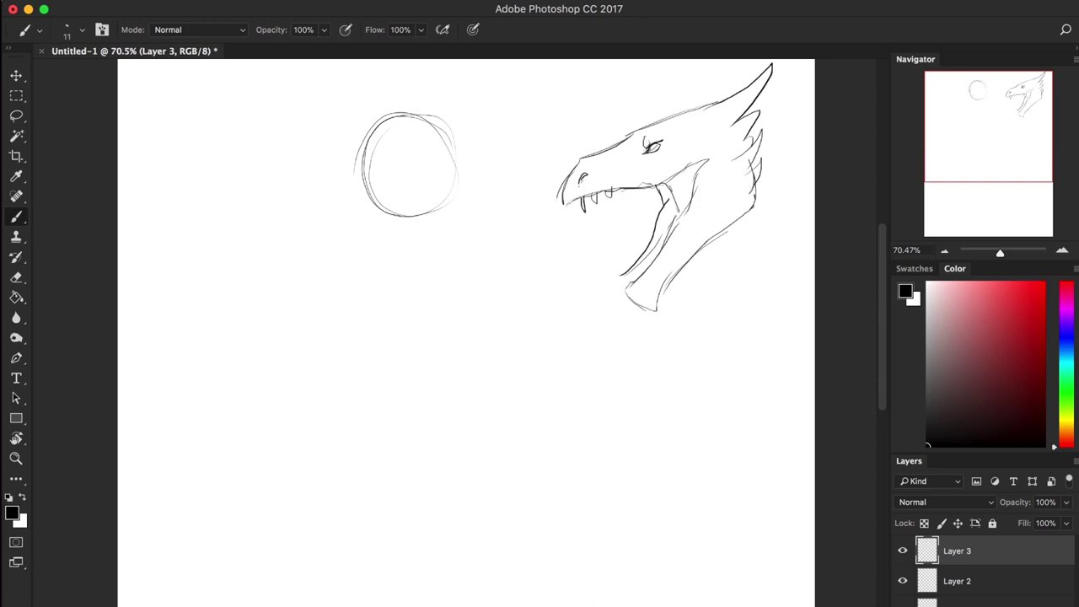
# Step: Reinforce both sides of the circle and sketch a wedge-shaped block diagram above the side-view snout
pyautogui.moveTo(444, 122); pyautogui.dragTo(455, 200)
pyautogui.moveTo(1003, 256); pyautogui.dragTo(1002, 249)
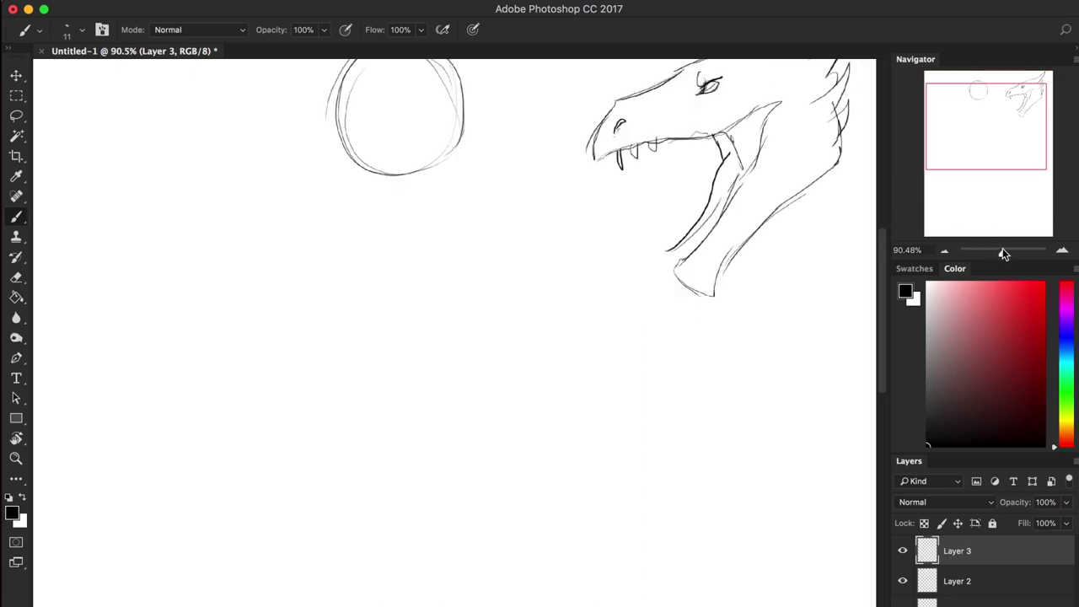
pyautogui.moveTo(994, 144); pyautogui.dragTo(1023, 103)
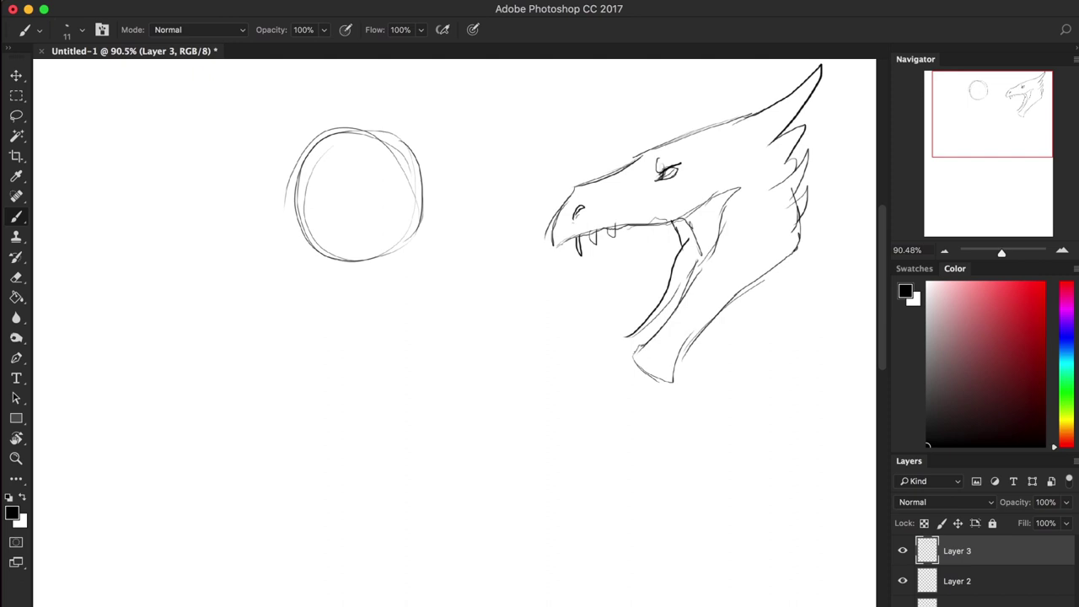
pyautogui.moveTo(290, 182)
pyautogui.mouseDown()
pyautogui.moveTo(285, 201)
pyautogui.moveTo(291, 165)
pyautogui.mouseUp()
pyautogui.moveTo(606, 76)
pyautogui.mouseDown()
pyautogui.moveTo(592, 119)
pyautogui.moveTo(614, 73)
pyautogui.mouseUp()
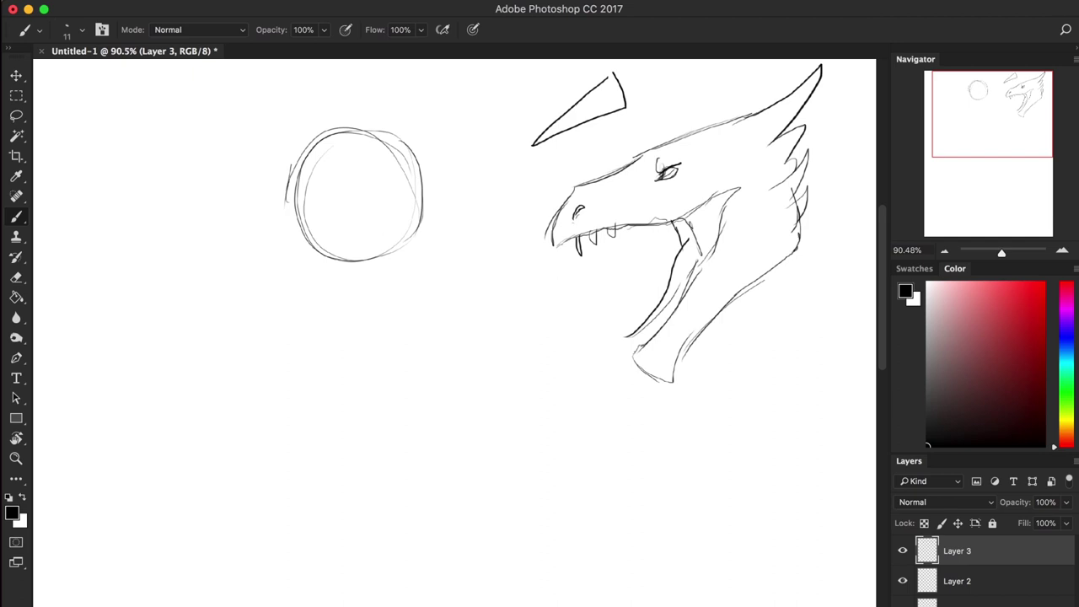
pyautogui.moveTo(535, 147)
pyautogui.mouseDown()
pyautogui.moveTo(575, 153)
pyautogui.moveTo(625, 126)
pyautogui.moveTo(625, 108)
pyautogui.mouseUp()
# Step: Draw tapering jaw sides below the circle and an arrow pointing down at the wedge diagram
pyautogui.moveTo(303, 238); pyautogui.dragTo(345, 367)
pyautogui.moveTo(310, 263)
pyautogui.mouseDown()
pyautogui.moveTo(342, 347)
pyautogui.moveTo(371, 368)
pyautogui.moveTo(402, 285)
pyautogui.mouseUp()
pyautogui.moveTo(414, 228)
pyautogui.mouseDown()
pyautogui.moveTo(382, 342)
pyautogui.moveTo(392, 317)
pyautogui.mouseUp()
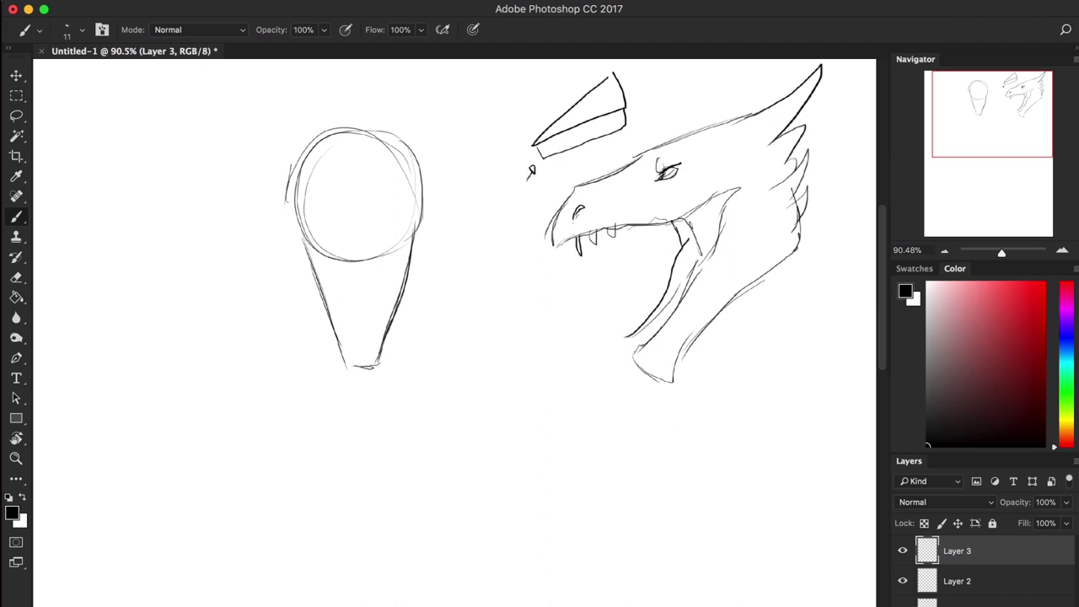
pyautogui.moveTo(530, 88); pyautogui.dragTo(538, 111)
# Step: Draw a flat chin and a vertical centre line through the front view's lower jaw
pyautogui.moveTo(352, 363)
pyautogui.mouseDown()
pyautogui.moveTo(376, 366)
pyautogui.moveTo(368, 363)
pyautogui.mouseUp()
pyautogui.moveTo(359, 261); pyautogui.dragTo(359, 349)
pyautogui.moveTo(359, 309); pyautogui.dragTo(358, 368)
pyautogui.moveTo(359, 288); pyautogui.dragTo(359, 371)
pyautogui.moveTo(362, 256); pyautogui.dragTo(362, 333)
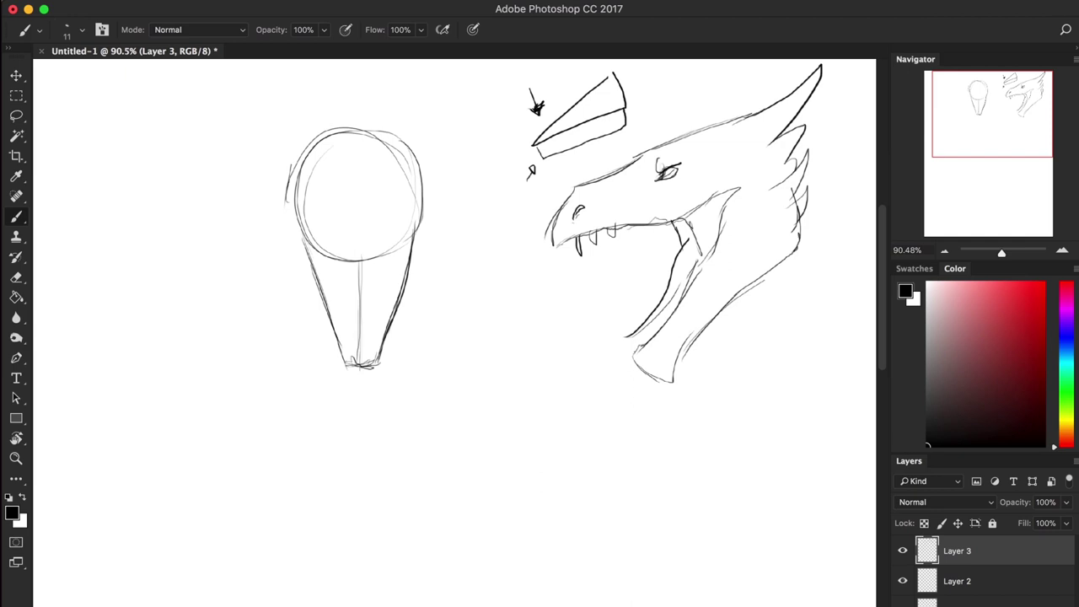
# Step: Draw the front view's snout tip with nostrils, the open inner mouth contours and a skin flap at each mouth corner
pyautogui.moveTo(337, 244)
pyautogui.mouseDown()
pyautogui.moveTo(357, 261)
pyautogui.moveTo(380, 238)
pyautogui.moveTo(334, 233)
pyautogui.moveTo(335, 213)
pyautogui.moveTo(347, 233)
pyautogui.moveTo(385, 238)
pyautogui.moveTo(371, 200)
pyautogui.moveTo(340, 218)
pyautogui.moveTo(327, 327)
pyautogui.mouseUp()
pyautogui.moveTo(379, 230)
pyautogui.mouseDown()
pyautogui.moveTo(396, 264)
pyautogui.moveTo(390, 303)
pyautogui.mouseUp()
pyautogui.moveTo(328, 272); pyautogui.dragTo(345, 352)
pyautogui.moveTo(331, 298)
pyautogui.mouseDown()
pyautogui.moveTo(357, 354)
pyautogui.moveTo(373, 330)
pyautogui.mouseUp()
pyautogui.moveTo(393, 280); pyautogui.dragTo(370, 356)
pyautogui.moveTo(370, 355); pyautogui.dragTo(358, 360)
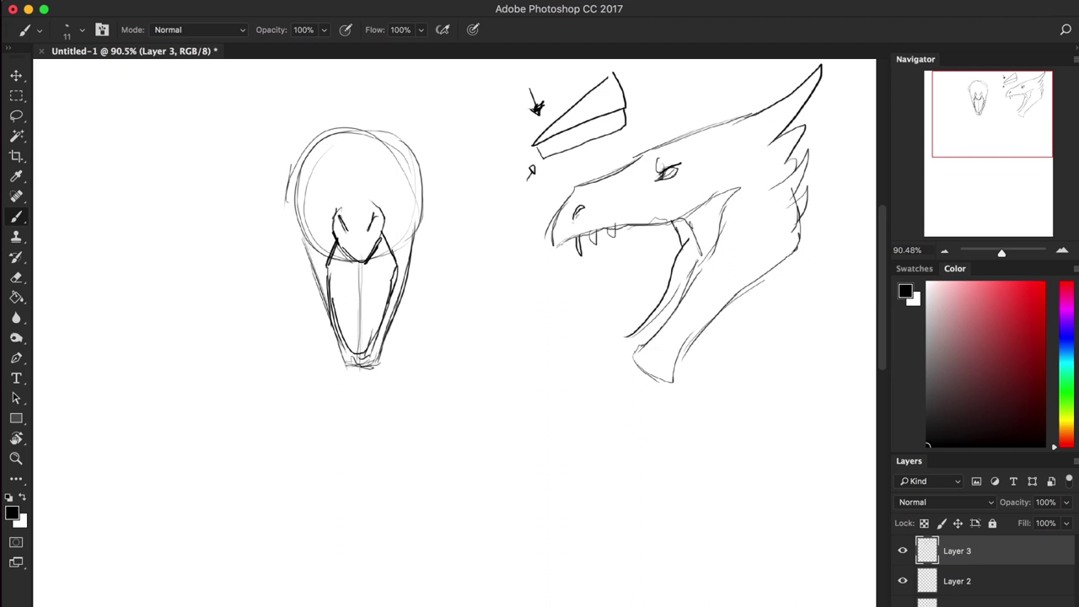
pyautogui.moveTo(347, 257)
pyautogui.mouseDown()
pyautogui.moveTo(346, 332)
pyautogui.moveTo(368, 314)
pyautogui.moveTo(378, 259)
pyautogui.mouseUp()
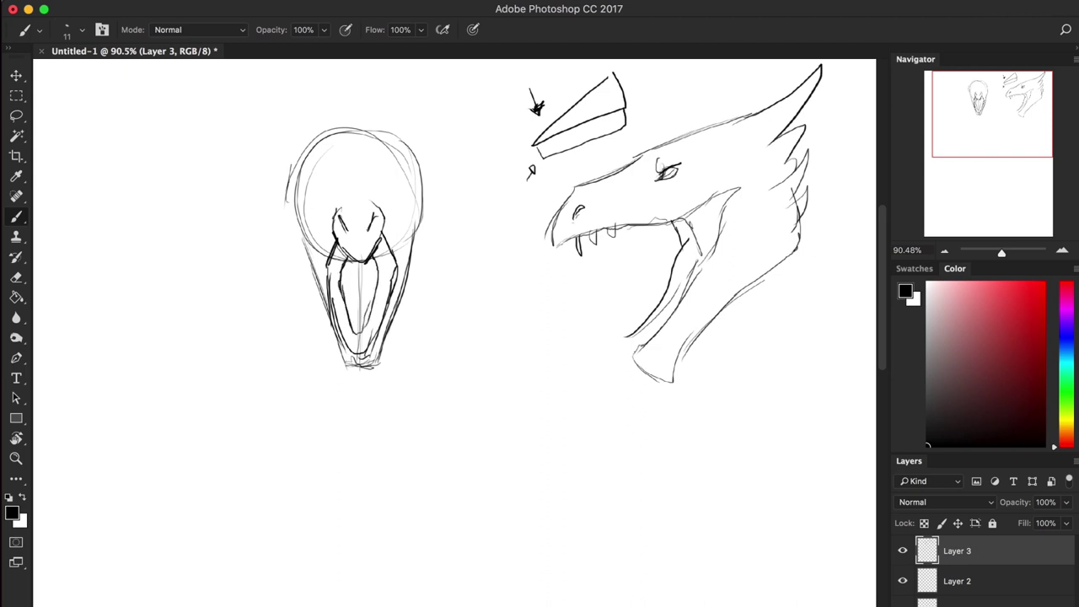
pyautogui.moveTo(340, 242)
pyautogui.mouseDown()
pyautogui.moveTo(330, 266)
pyautogui.moveTo(328, 221)
pyautogui.moveTo(318, 239)
pyautogui.moveTo(329, 282)
pyautogui.mouseUp()
pyautogui.moveTo(381, 229)
pyautogui.mouseDown()
pyautogui.moveTo(396, 212)
pyautogui.moveTo(397, 271)
pyautogui.mouseUp()
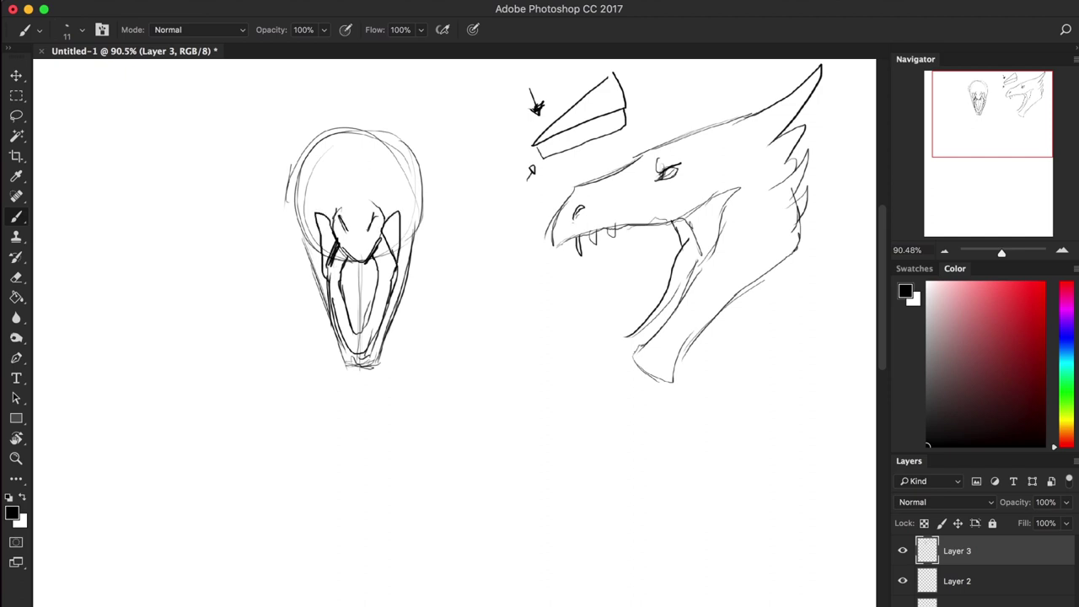
# Step: Close the top of the front-view snout and add an eye on each side above it
pyautogui.moveTo(335, 216); pyautogui.dragTo(348, 195)
pyautogui.moveTo(349, 194)
pyautogui.mouseDown()
pyautogui.moveTo(333, 220)
pyautogui.moveTo(369, 208)
pyautogui.mouseUp()
pyautogui.moveTo(330, 176); pyautogui.dragTo(336, 196)
pyautogui.moveTo(322, 184)
pyautogui.mouseDown()
pyautogui.moveTo(336, 190)
pyautogui.moveTo(326, 196)
pyautogui.moveTo(320, 180)
pyautogui.moveTo(391, 190)
pyautogui.moveTo(381, 196)
pyautogui.mouseUp()
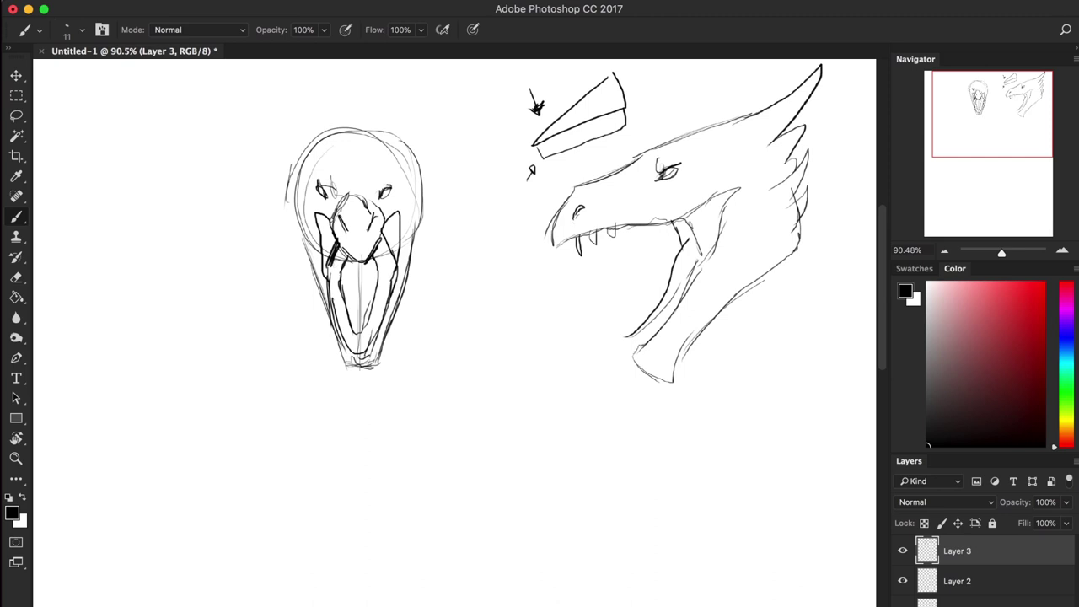
# Step: Draw a centre ridge down the front view's forehead and a curved horn on each side of the skull
pyautogui.moveTo(356, 158); pyautogui.dragTo(355, 179)
pyautogui.moveTo(352, 138); pyautogui.dragTo(353, 192)
pyautogui.moveTo(330, 141)
pyautogui.mouseDown()
pyautogui.moveTo(319, 134)
pyautogui.moveTo(290, 167)
pyautogui.mouseUp()
pyautogui.moveTo(378, 149)
pyautogui.mouseDown()
pyautogui.moveTo(388, 118)
pyautogui.moveTo(409, 148)
pyautogui.mouseUp()
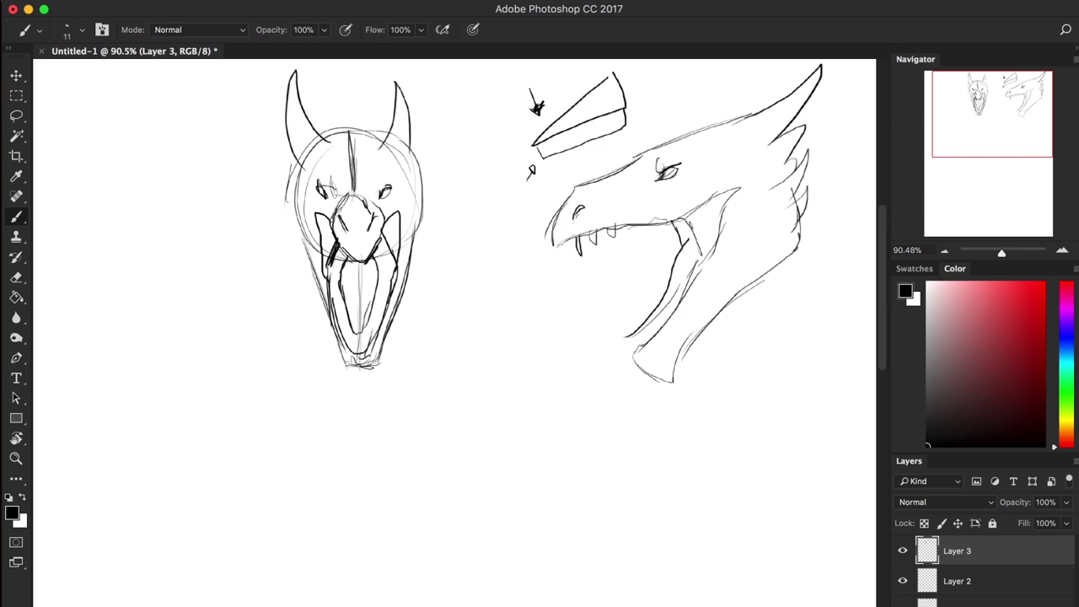
# Step: Outline the angular cheeks on both sides of the front-view head and add a mark at the left mouth corner
pyautogui.moveTo(295, 158)
pyautogui.mouseDown()
pyautogui.moveTo(278, 189)
pyautogui.moveTo(314, 272)
pyautogui.mouseUp()
pyautogui.moveTo(288, 216); pyautogui.dragTo(312, 270)
pyautogui.moveTo(408, 157); pyautogui.dragTo(415, 248)
pyautogui.moveTo(320, 239)
pyautogui.mouseDown()
pyautogui.moveTo(302, 243)
pyautogui.moveTo(324, 217)
pyautogui.moveTo(320, 227)
pyautogui.mouseUp()
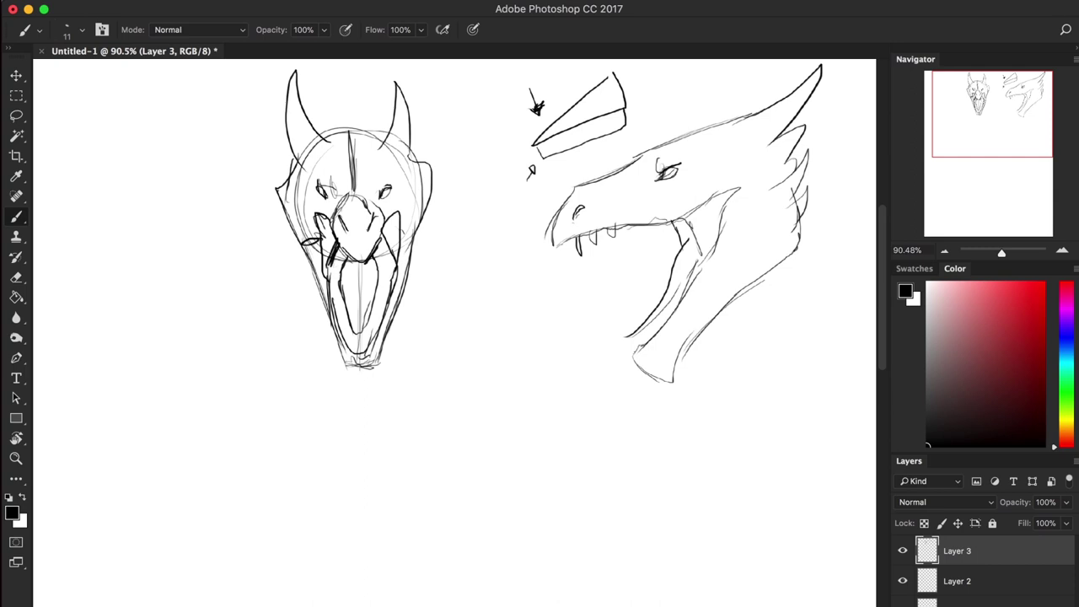
# Step: Darken the front-view snout outline and the left edge of the mouth beneath it
pyautogui.moveTo(335, 218)
pyautogui.mouseDown()
pyautogui.moveTo(327, 235)
pyautogui.moveTo(352, 259)
pyautogui.moveTo(372, 246)
pyautogui.moveTo(384, 214)
pyautogui.mouseUp()
pyautogui.moveTo(336, 247)
pyautogui.mouseDown()
pyautogui.moveTo(329, 261)
pyautogui.moveTo(358, 263)
pyautogui.mouseUp()
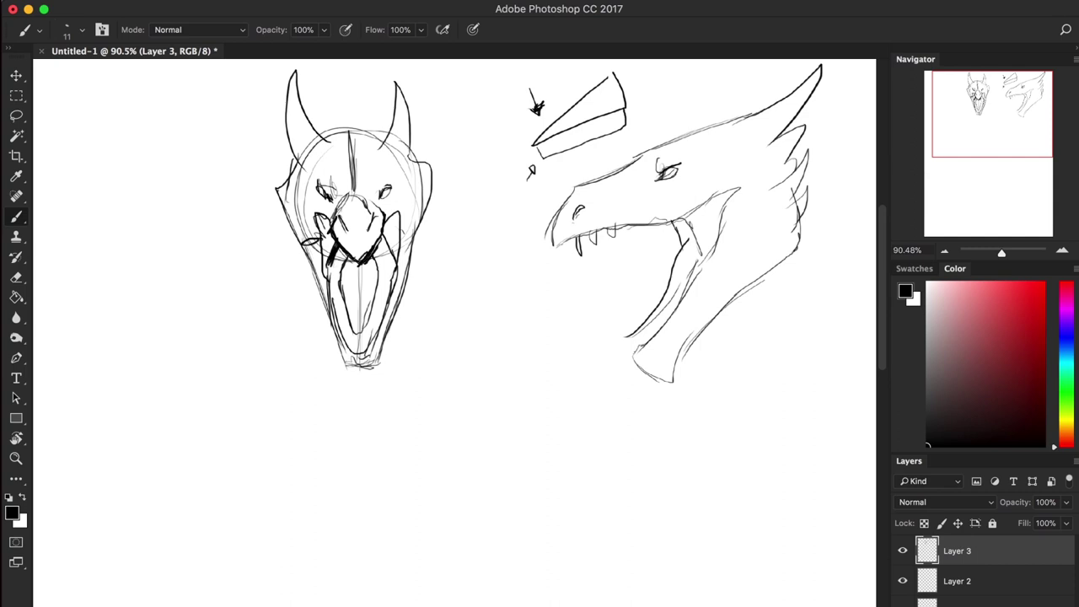
pyautogui.moveTo(332, 261); pyautogui.dragTo(327, 276)
# Step: Erase the front view's lower jaw below the snout and return to the Brush tool
pyautogui.click(18, 276)
pyautogui.moveTo(344, 307)
pyautogui.mouseDown()
pyautogui.moveTo(325, 316)
pyautogui.moveTo(370, 303)
pyautogui.moveTo(333, 295)
pyautogui.moveTo(365, 297)
pyautogui.moveTo(342, 253)
pyautogui.moveTo(362, 366)
pyautogui.mouseUp()
pyautogui.click(16, 216)
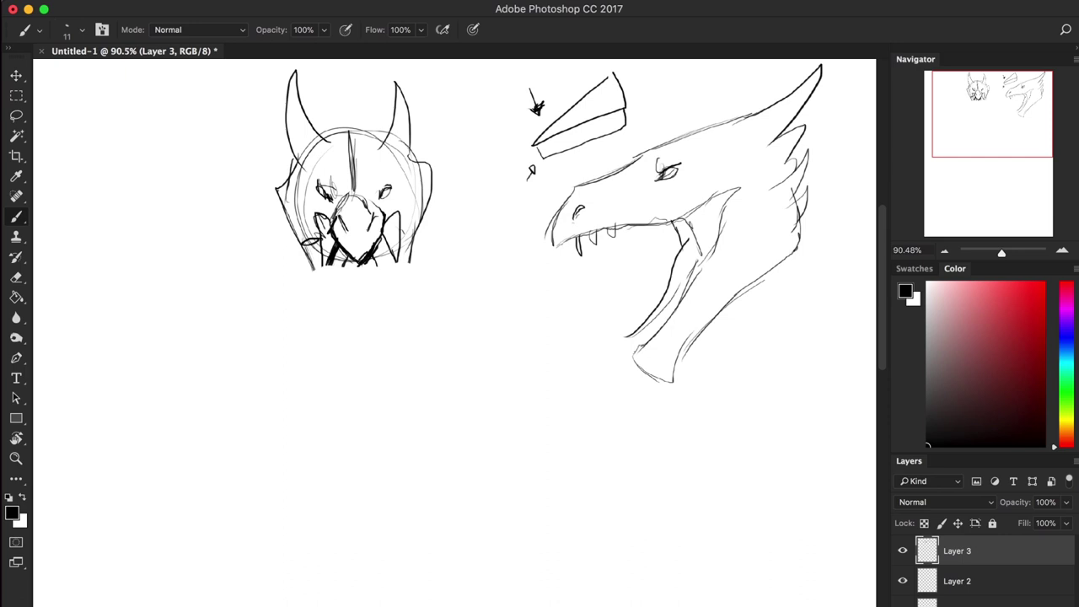
# Step: Add a centre line to the front-view snout and redraw the lower jaw as a shorter, narrow V shape
pyautogui.moveTo(348, 202)
pyautogui.mouseDown()
pyautogui.moveTo(377, 214)
pyautogui.moveTo(365, 258)
pyautogui.mouseUp()
pyautogui.moveTo(322, 270)
pyautogui.mouseDown()
pyautogui.moveTo(342, 325)
pyautogui.moveTo(361, 336)
pyautogui.mouseUp()
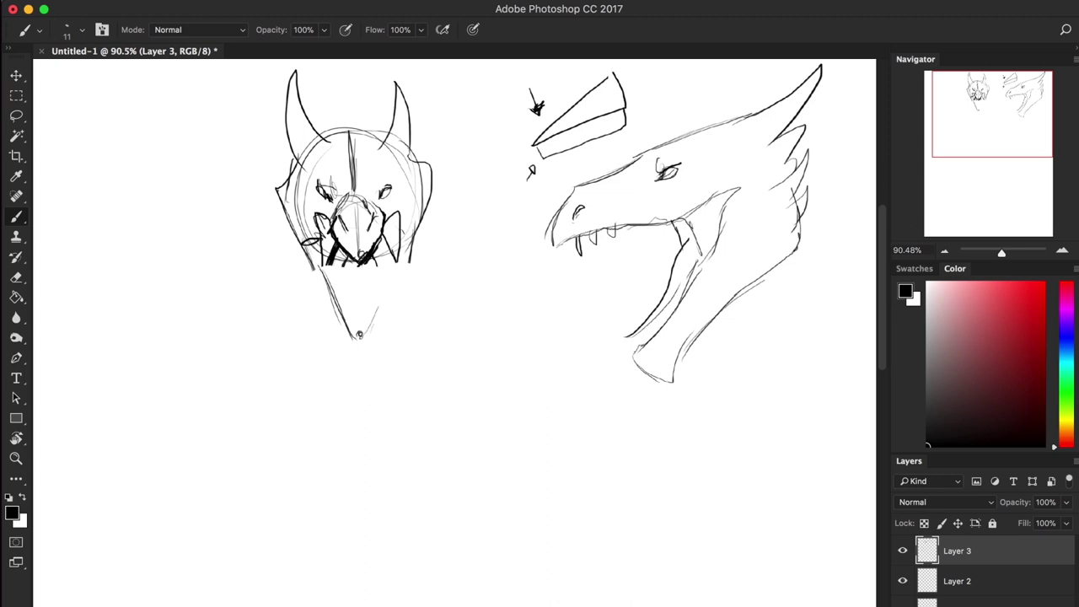
pyautogui.moveTo(394, 259)
pyautogui.mouseDown()
pyautogui.moveTo(371, 336)
pyautogui.moveTo(382, 300)
pyautogui.mouseUp()
pyautogui.moveTo(381, 302); pyautogui.dragTo(366, 337)
# Step: Fill the front view's open mouth with a tongue, centre line and lower teeth, and firm up the jaw sides and chin
pyautogui.moveTo(342, 264); pyautogui.dragTo(359, 324)
pyautogui.moveTo(379, 276)
pyautogui.mouseDown()
pyautogui.moveTo(360, 332)
pyautogui.moveTo(357, 320)
pyautogui.mouseUp()
pyautogui.moveTo(359, 263); pyautogui.dragTo(356, 329)
pyautogui.moveTo(331, 261)
pyautogui.mouseDown()
pyautogui.moveTo(344, 317)
pyautogui.moveTo(362, 334)
pyautogui.mouseUp()
pyautogui.moveTo(384, 297); pyautogui.dragTo(373, 315)
pyautogui.moveTo(329, 256)
pyautogui.mouseDown()
pyautogui.moveTo(325, 303)
pyautogui.moveTo(343, 339)
pyautogui.mouseUp()
pyautogui.moveTo(320, 285)
pyautogui.mouseDown()
pyautogui.moveTo(352, 352)
pyautogui.moveTo(372, 349)
pyautogui.moveTo(398, 289)
pyautogui.mouseUp()
pyautogui.moveTo(380, 335)
pyautogui.mouseDown()
pyautogui.moveTo(408, 246)
pyautogui.moveTo(381, 322)
pyautogui.mouseUp()
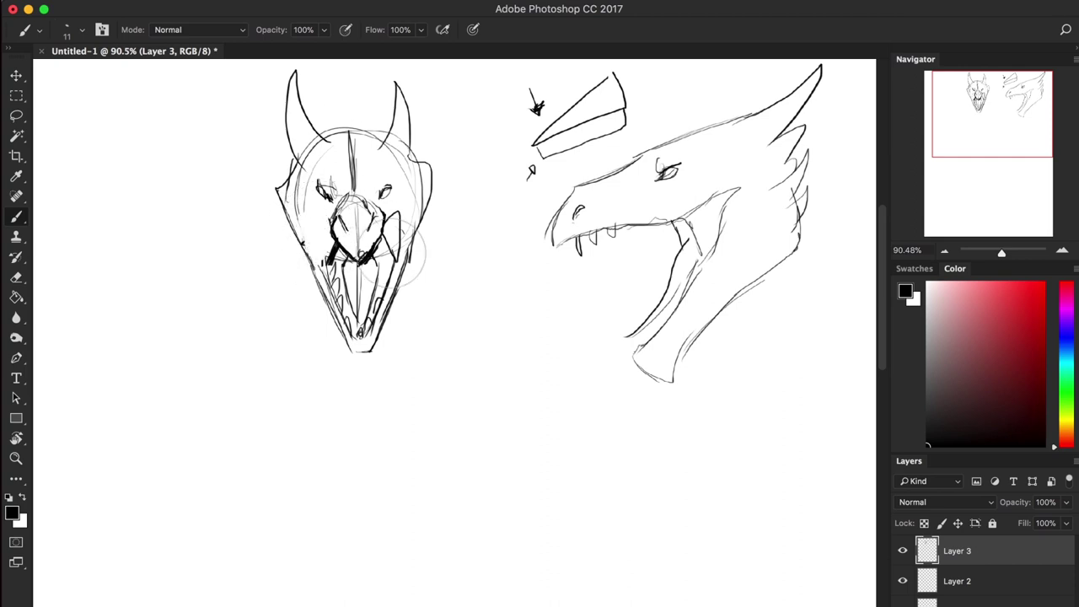
# Step: Rework the front view's mouth corners into pointed shapes and add angular brow ridges around both eyes
pyautogui.moveTo(393, 254)
pyautogui.mouseDown()
pyautogui.moveTo(385, 223)
pyautogui.moveTo(390, 250)
pyautogui.mouseUp()
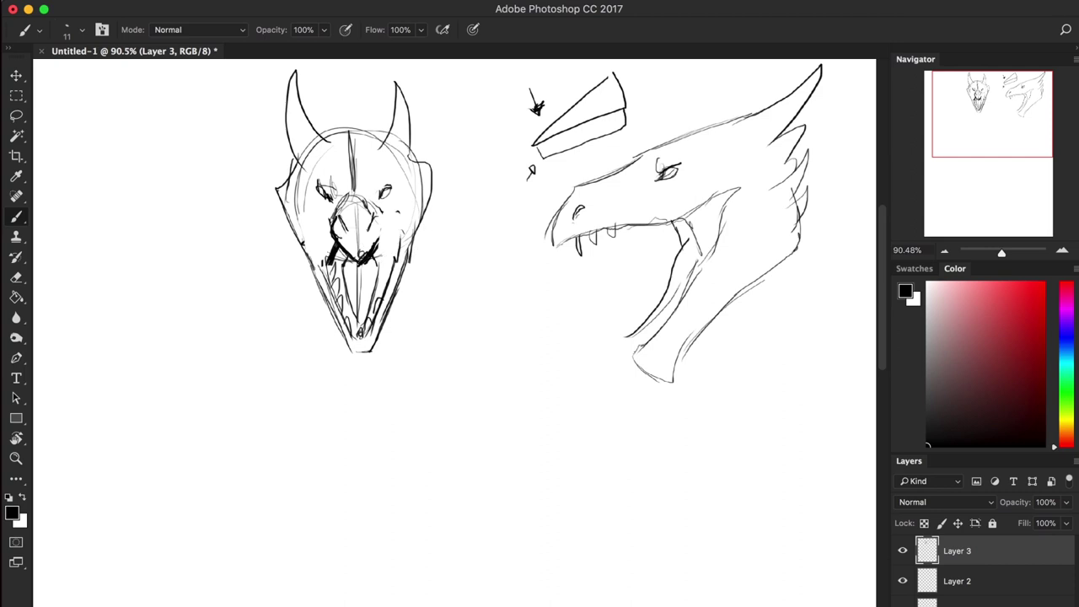
pyautogui.moveTo(328, 230)
pyautogui.mouseDown()
pyautogui.moveTo(323, 262)
pyautogui.moveTo(381, 221)
pyautogui.moveTo(386, 278)
pyautogui.mouseUp()
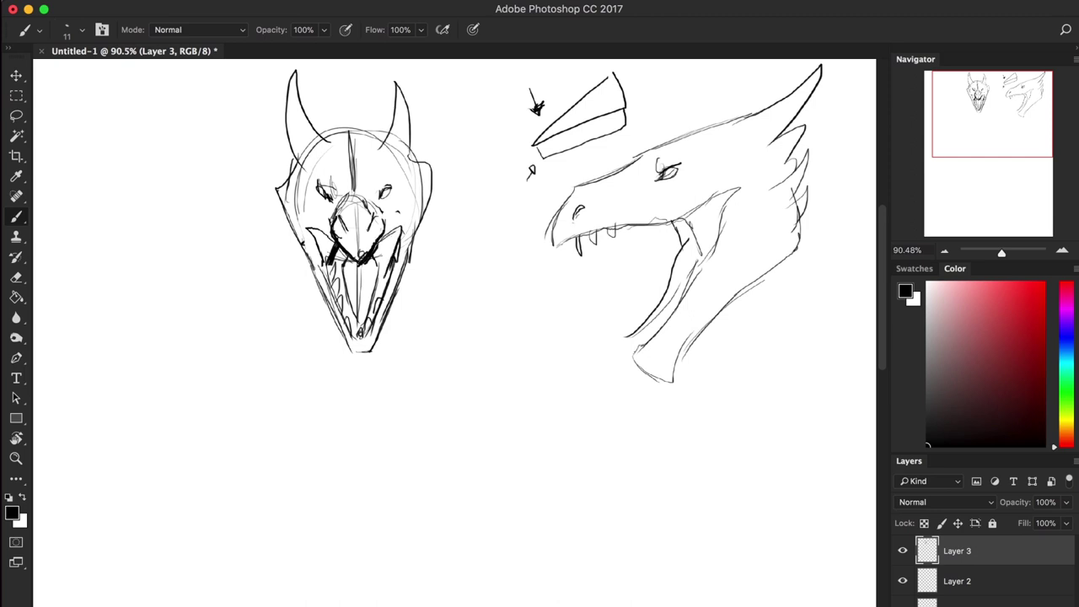
pyautogui.moveTo(367, 194)
pyautogui.mouseDown()
pyautogui.moveTo(332, 215)
pyautogui.moveTo(339, 194)
pyautogui.moveTo(318, 170)
pyautogui.moveTo(308, 175)
pyautogui.moveTo(370, 203)
pyautogui.moveTo(385, 173)
pyautogui.moveTo(394, 188)
pyautogui.mouseUp()
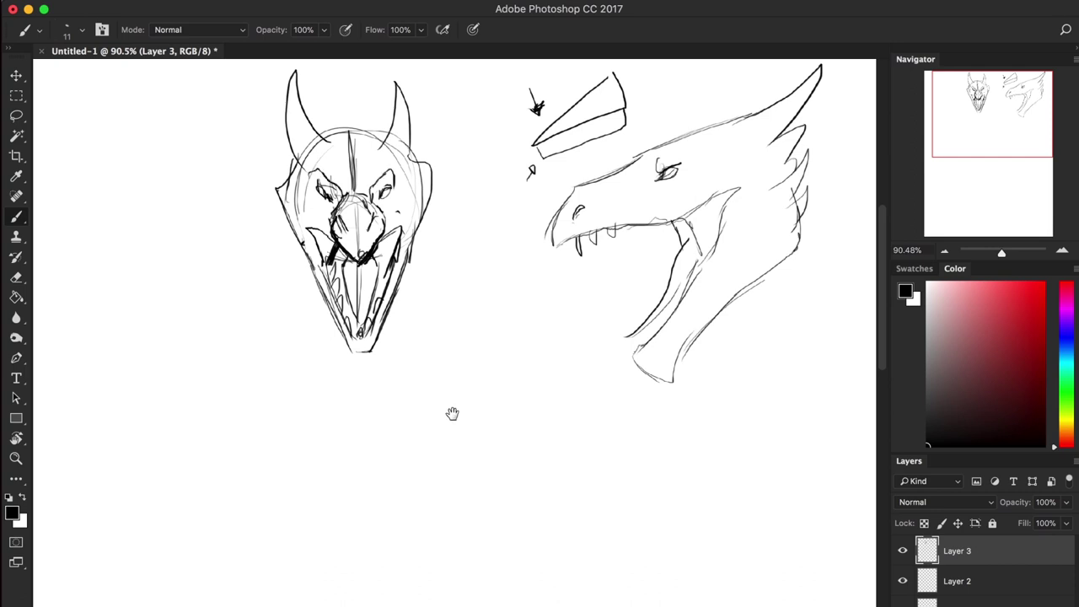
# Step: Mark the side-view snout's front edge in red and draw a red arc with an arrowhead down to the lower jaw tip
pyautogui.moveTo(451, 428)
pyautogui.mouseDown()
pyautogui.moveTo(370, 281)
pyautogui.moveTo(381, 450)
pyautogui.mouseUp()
pyautogui.moveTo(990, 301); pyautogui.dragTo(1044, 303)
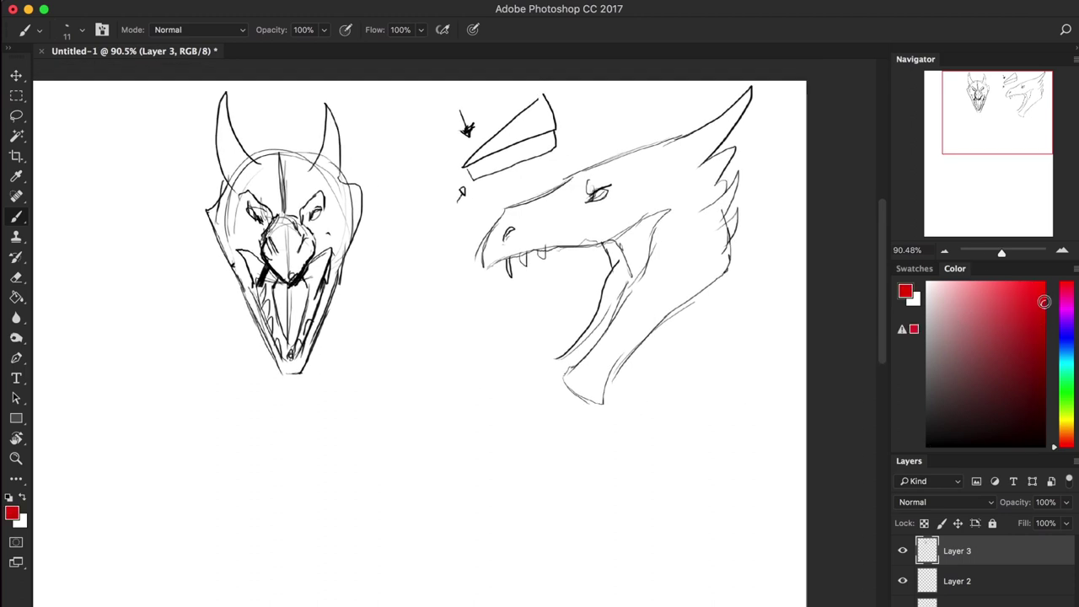
pyautogui.moveTo(504, 209)
pyautogui.mouseDown()
pyautogui.moveTo(482, 271)
pyautogui.moveTo(513, 261)
pyautogui.moveTo(504, 357)
pyautogui.mouseUp()
pyautogui.moveTo(489, 278); pyautogui.dragTo(561, 386)
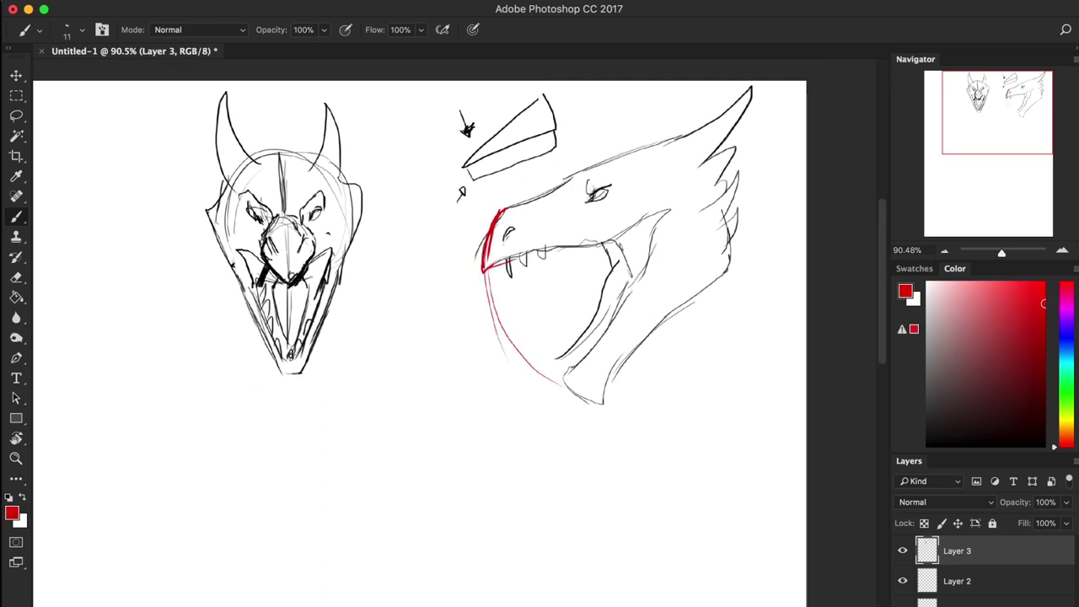
pyautogui.moveTo(492, 304); pyautogui.dragTo(606, 412)
pyautogui.moveTo(605, 408)
pyautogui.mouseDown()
pyautogui.moveTo(598, 394)
pyautogui.moveTo(580, 414)
pyautogui.mouseUp()
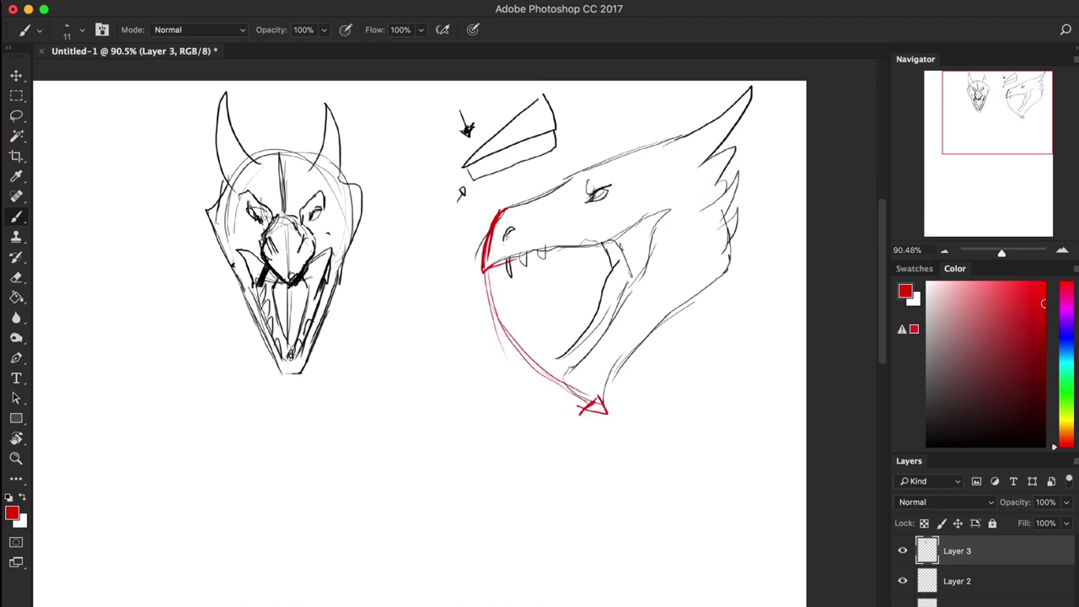
# Step: Try an oversized lower jaw with a pointed chin on the side-view head in black, darkening the snout's front edge
pyautogui.click(940, 445)
pyautogui.moveTo(637, 422); pyautogui.dragTo(630, 339)
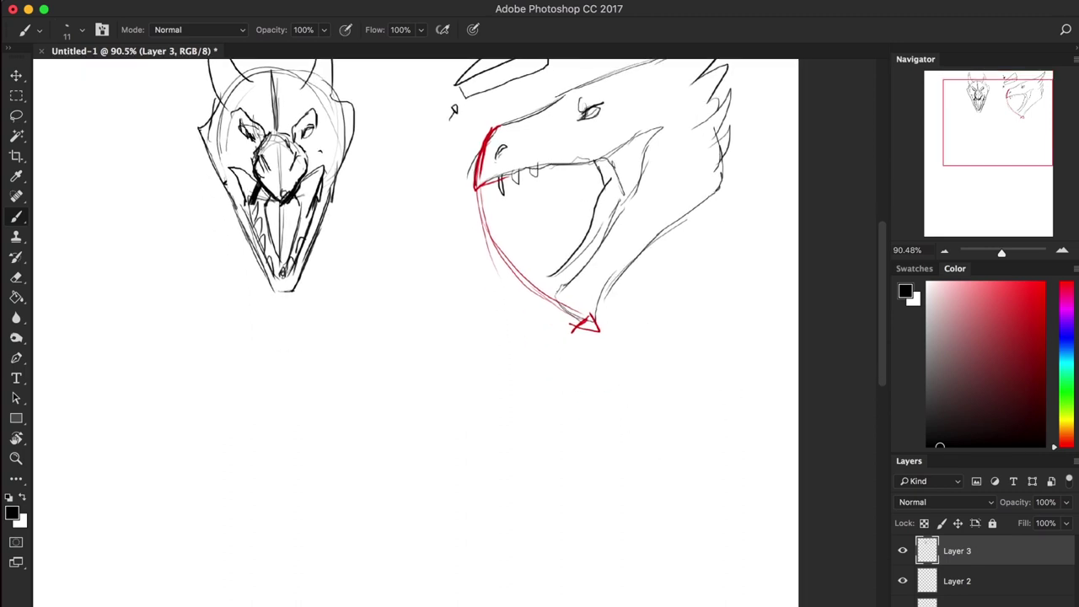
pyautogui.moveTo(594, 258)
pyautogui.mouseDown()
pyautogui.moveTo(506, 300)
pyautogui.moveTo(552, 406)
pyautogui.moveTo(649, 271)
pyautogui.moveTo(716, 204)
pyautogui.mouseUp()
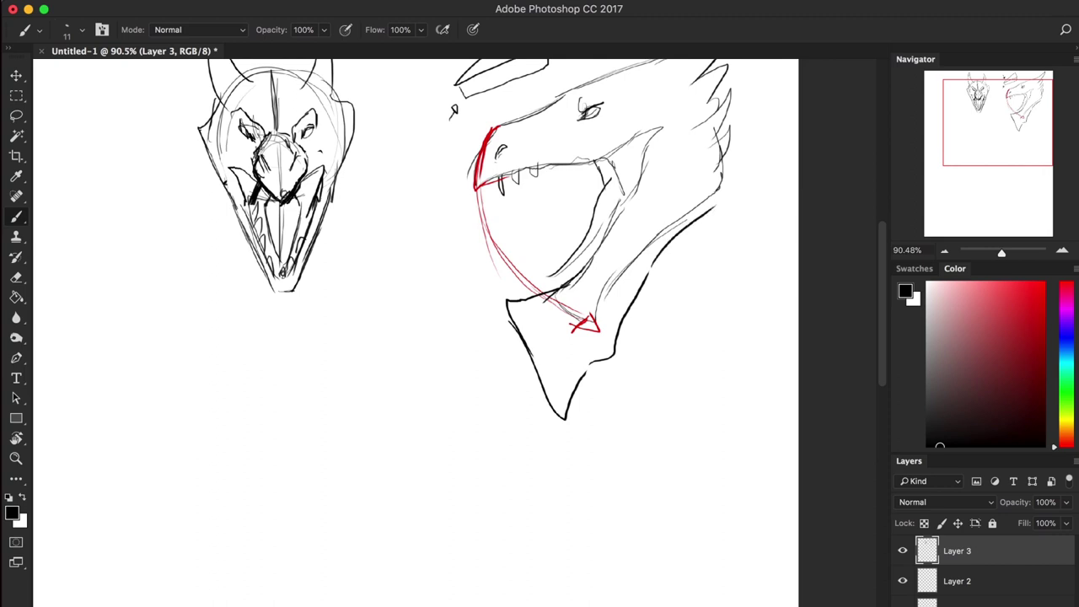
pyautogui.moveTo(492, 128)
pyautogui.mouseDown()
pyautogui.moveTo(473, 193)
pyautogui.moveTo(502, 172)
pyautogui.mouseUp()
pyautogui.moveTo(513, 300)
pyautogui.mouseDown()
pyautogui.moveTo(512, 272)
pyautogui.moveTo(510, 300)
pyautogui.moveTo(595, 157)
pyautogui.mouseUp()
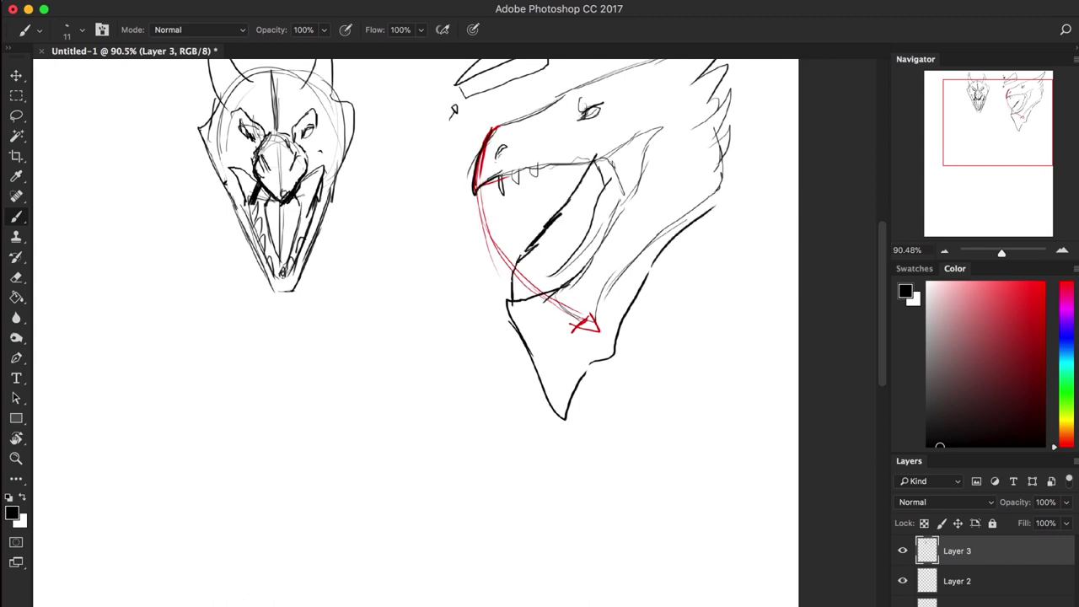
# Step: Erase the oversized black jaw from the side-view head
pyautogui.moveTo(667, 182); pyautogui.dragTo(649, 223)
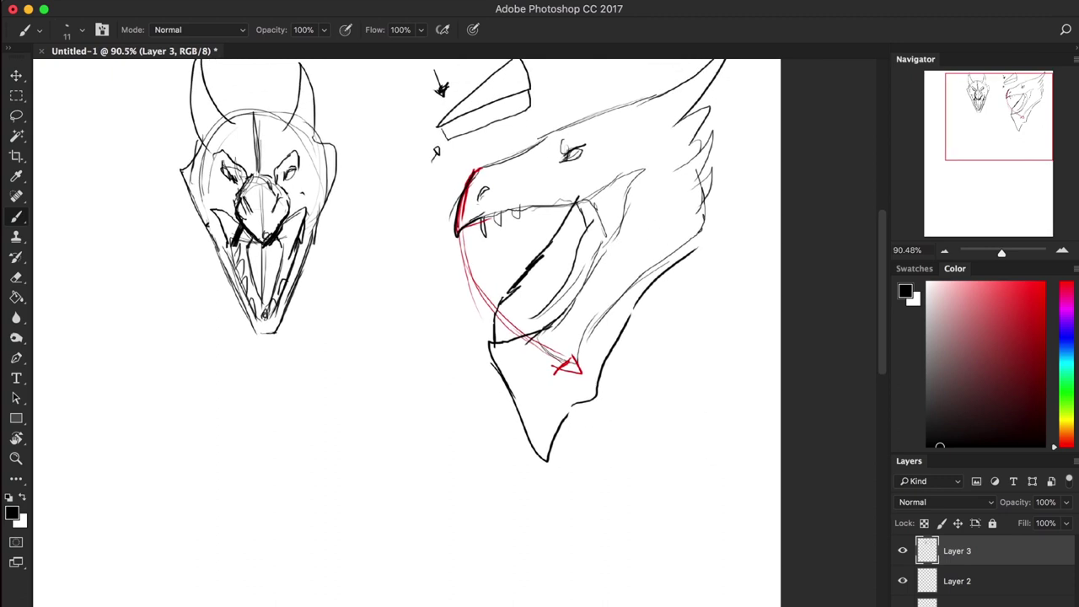
pyautogui.moveTo(499, 303)
pyautogui.mouseDown()
pyautogui.moveTo(484, 325)
pyautogui.moveTo(503, 326)
pyautogui.moveTo(535, 245)
pyautogui.moveTo(489, 323)
pyautogui.moveTo(539, 436)
pyautogui.moveTo(674, 286)
pyautogui.mouseUp()
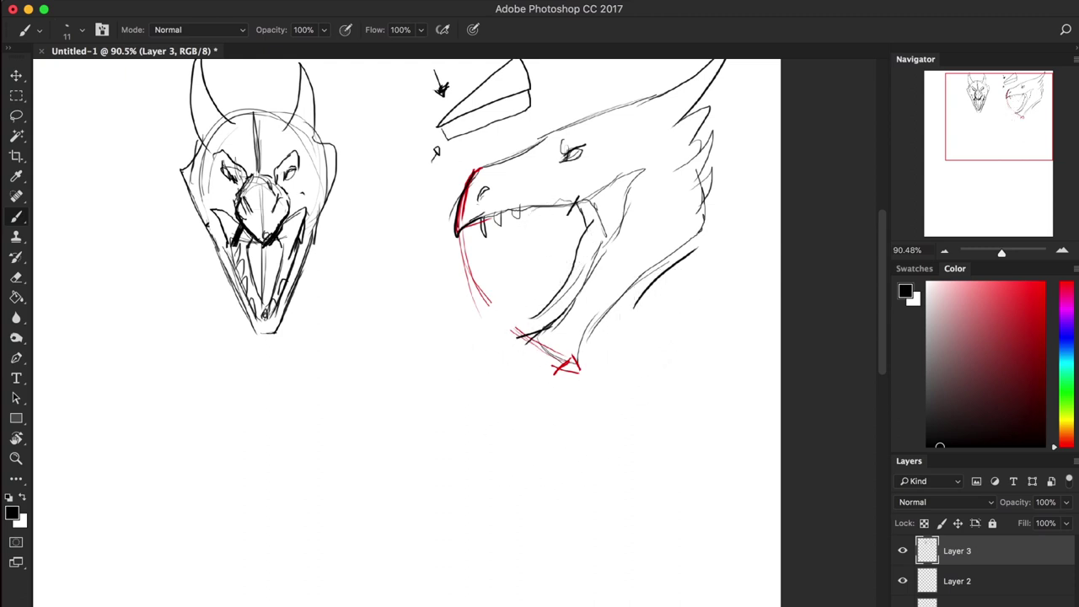
# Step: Erase the front of the side-view snout and try long hooked beak tips on the upper and lower jaws
pyautogui.moveTo(485, 181); pyautogui.dragTo(480, 210)
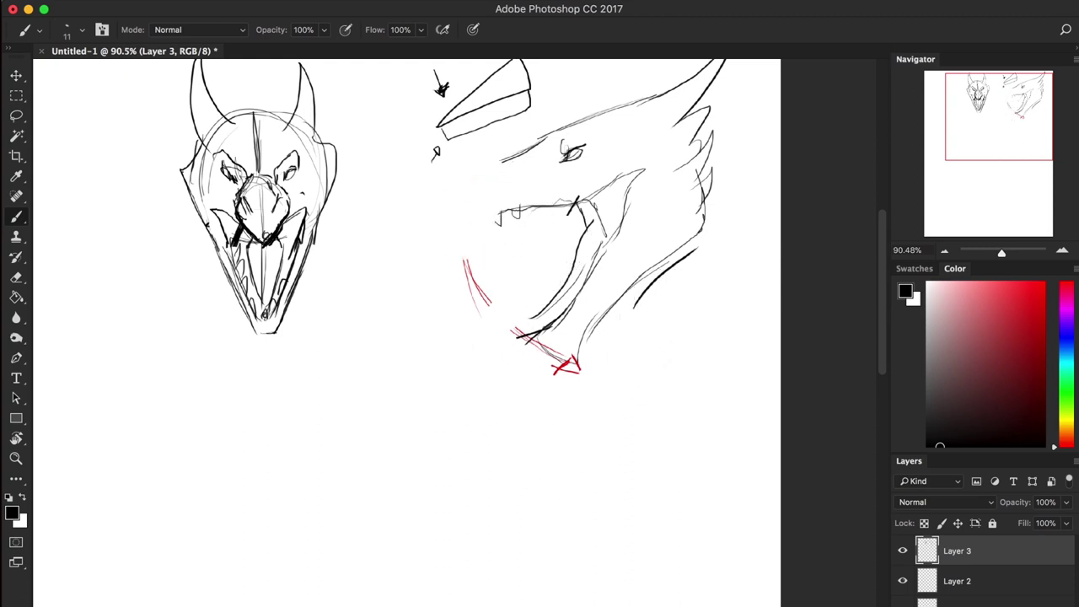
pyautogui.moveTo(509, 159)
pyautogui.mouseDown()
pyautogui.moveTo(421, 221)
pyautogui.moveTo(411, 280)
pyautogui.moveTo(514, 207)
pyautogui.mouseUp()
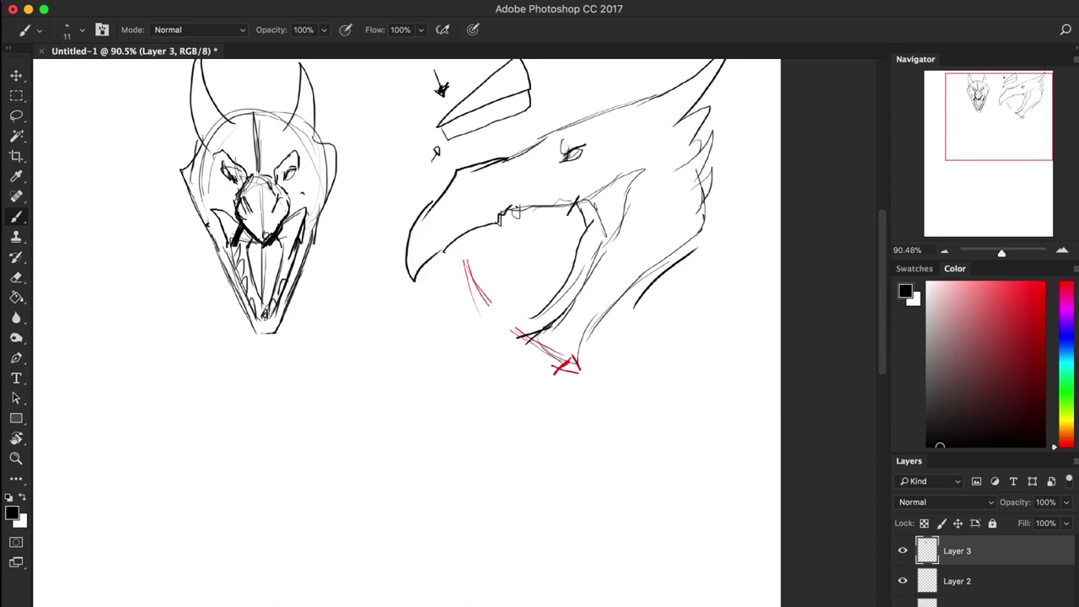
pyautogui.moveTo(489, 293)
pyautogui.mouseDown()
pyautogui.moveTo(518, 331)
pyautogui.moveTo(524, 275)
pyautogui.moveTo(581, 193)
pyautogui.mouseUp()
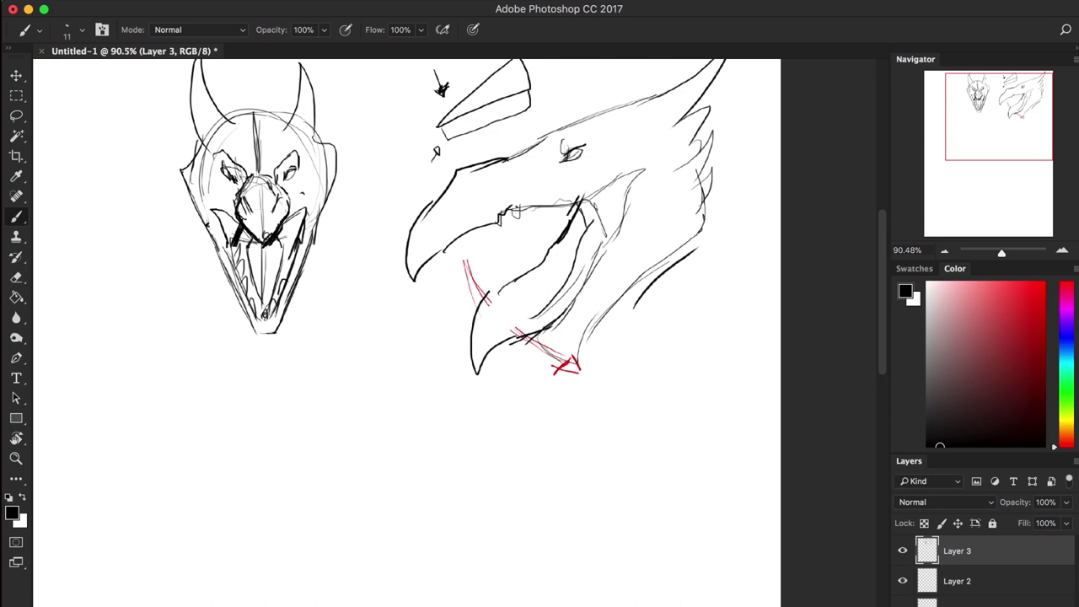
# Step: Erase both hooked beak tips from the side-view head and redraw a short, blunt snout front
pyautogui.moveTo(554, 295)
pyautogui.mouseDown()
pyautogui.moveTo(536, 271)
pyautogui.moveTo(555, 245)
pyautogui.moveTo(483, 290)
pyautogui.moveTo(467, 284)
pyautogui.moveTo(464, 315)
pyautogui.moveTo(486, 299)
pyautogui.moveTo(487, 332)
pyautogui.moveTo(516, 327)
pyautogui.moveTo(490, 292)
pyautogui.moveTo(466, 284)
pyautogui.moveTo(464, 271)
pyautogui.moveTo(479, 262)
pyautogui.moveTo(438, 214)
pyautogui.moveTo(408, 253)
pyautogui.mouseUp()
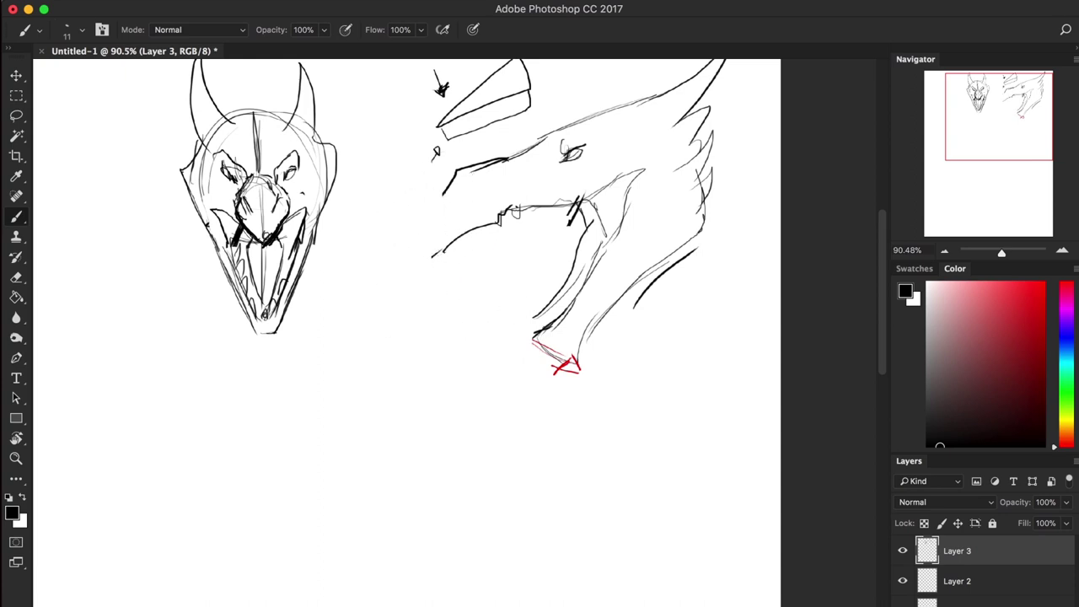
pyautogui.moveTo(505, 160)
pyautogui.mouseDown()
pyautogui.moveTo(470, 169)
pyautogui.moveTo(453, 217)
pyautogui.moveTo(465, 231)
pyautogui.moveTo(492, 222)
pyautogui.mouseUp()
# Step: Outline a closed-mouth head in side view below the existing heads, with a boxy snout and a rounded cranium
pyautogui.moveTo(390, 392); pyautogui.dragTo(467, 280)
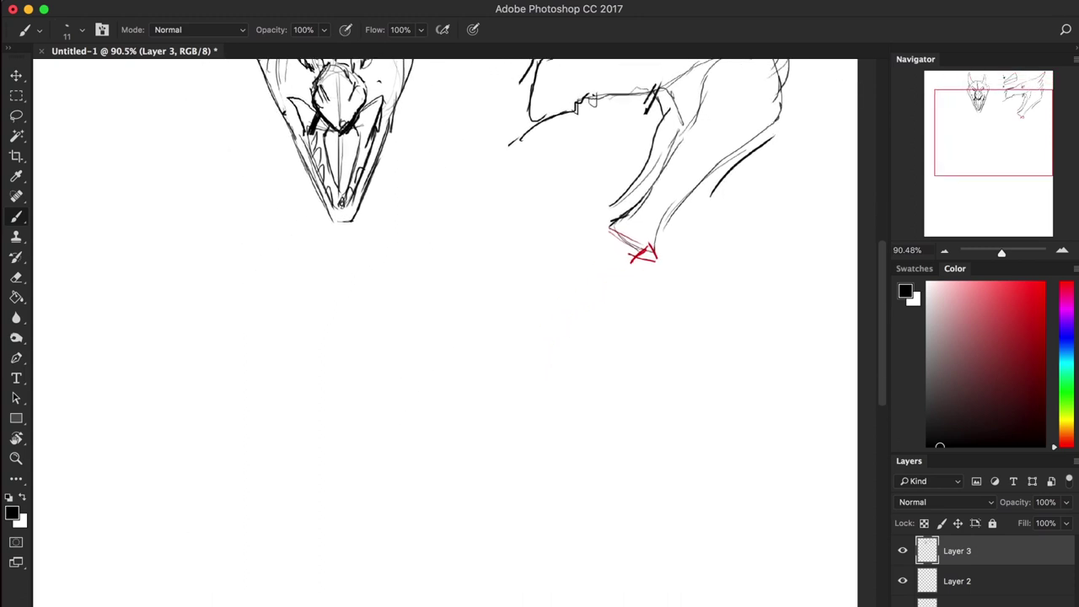
pyautogui.moveTo(530, 230); pyautogui.dragTo(455, 258)
pyautogui.moveTo(447, 307)
pyautogui.mouseDown()
pyautogui.moveTo(483, 335)
pyautogui.moveTo(557, 253)
pyautogui.mouseUp()
pyautogui.moveTo(445, 269)
pyautogui.mouseDown()
pyautogui.moveTo(491, 243)
pyautogui.moveTo(410, 268)
pyautogui.moveTo(366, 312)
pyautogui.moveTo(471, 261)
pyautogui.moveTo(373, 315)
pyautogui.moveTo(411, 349)
pyautogui.moveTo(532, 332)
pyautogui.mouseUp()
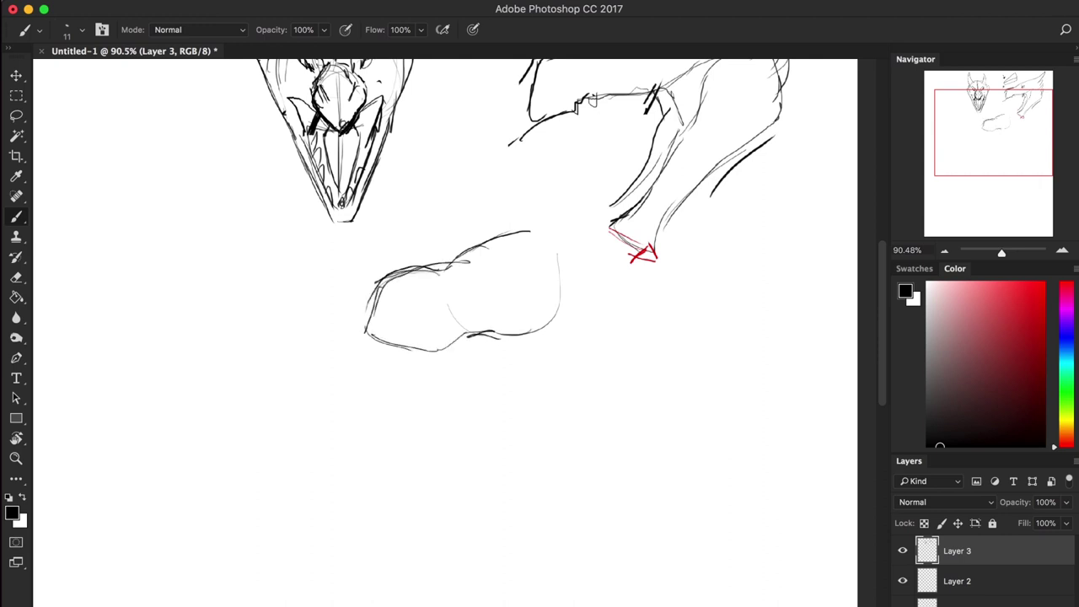
# Step: Add an eye, a nostril and a lower jaw contour to the closed-mouth head
pyautogui.moveTo(485, 274); pyautogui.dragTo(495, 289)
pyautogui.moveTo(520, 239)
pyautogui.mouseDown()
pyautogui.moveTo(462, 261)
pyautogui.moveTo(531, 239)
pyautogui.mouseUp()
pyautogui.moveTo(403, 295)
pyautogui.mouseDown()
pyautogui.moveTo(392, 305)
pyautogui.moveTo(398, 297)
pyautogui.mouseUp()
pyautogui.moveTo(374, 341)
pyautogui.mouseDown()
pyautogui.moveTo(384, 358)
pyautogui.moveTo(420, 367)
pyautogui.moveTo(554, 345)
pyautogui.moveTo(539, 242)
pyautogui.moveTo(484, 245)
pyautogui.mouseUp()
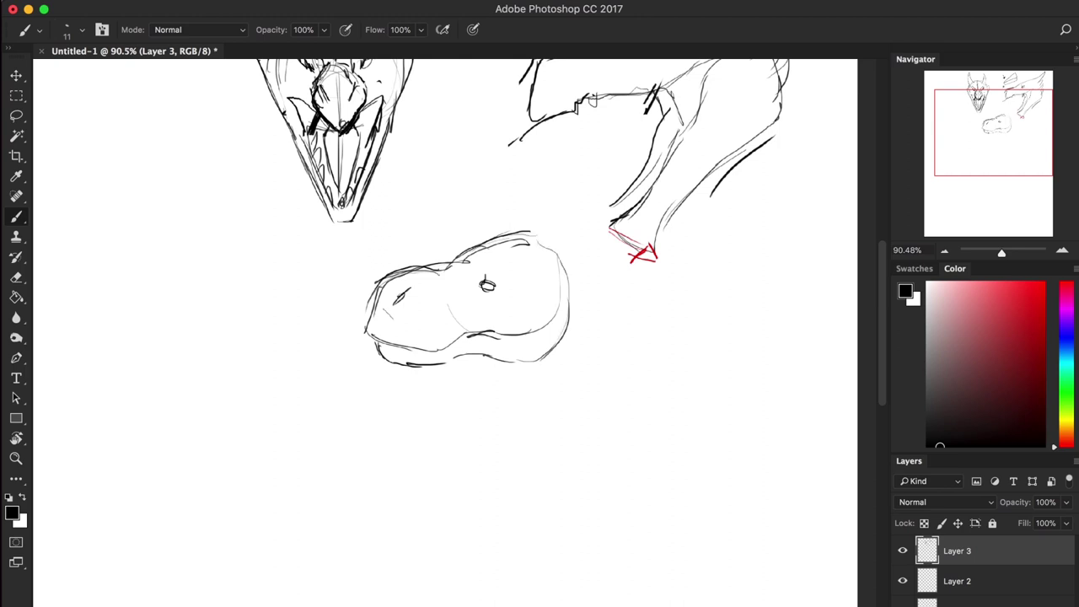
# Step: Draw pointed upper teeth on the closed-mouth head and a downward arrow above its snout
pyautogui.moveTo(400, 337)
pyautogui.mouseDown()
pyautogui.moveTo(403, 357)
pyautogui.moveTo(445, 357)
pyautogui.mouseUp()
pyautogui.moveTo(450, 341)
pyautogui.mouseDown()
pyautogui.moveTo(452, 358)
pyautogui.moveTo(466, 338)
pyautogui.mouseUp()
pyautogui.moveTo(658, 325)
pyautogui.mouseDown()
pyautogui.moveTo(700, 419)
pyautogui.moveTo(671, 298)
pyautogui.mouseUp()
pyautogui.moveTo(476, 238)
pyautogui.mouseDown()
pyautogui.moveTo(477, 271)
pyautogui.moveTo(472, 263)
pyautogui.mouseUp()
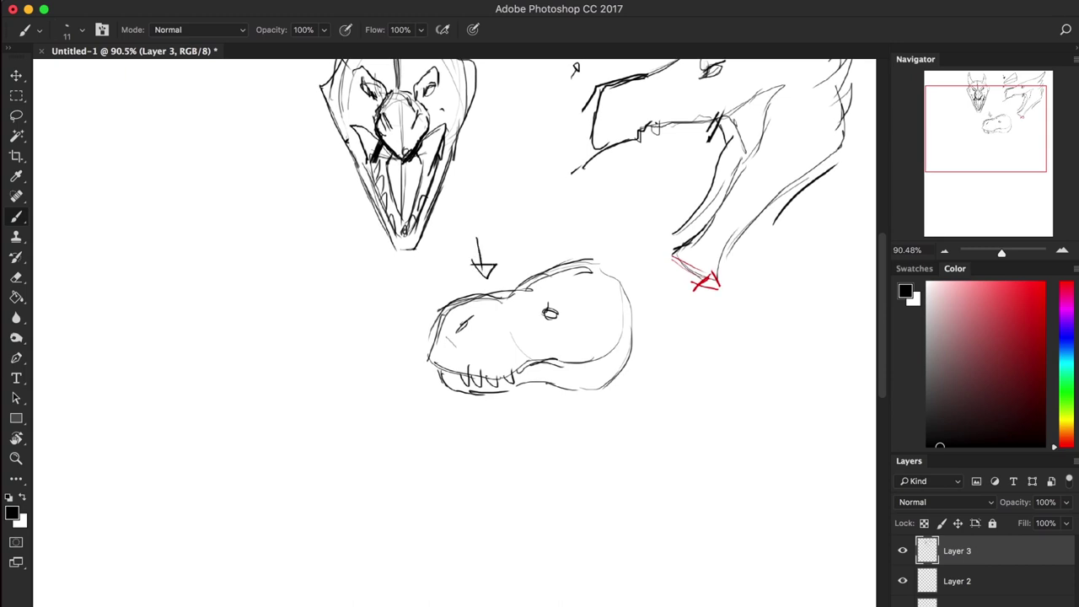
# Step: Add a pointed horn behind the closed-mouth head's brow and an upward arrow beneath its lower jaw
pyautogui.moveTo(581, 294); pyautogui.dragTo(569, 158)
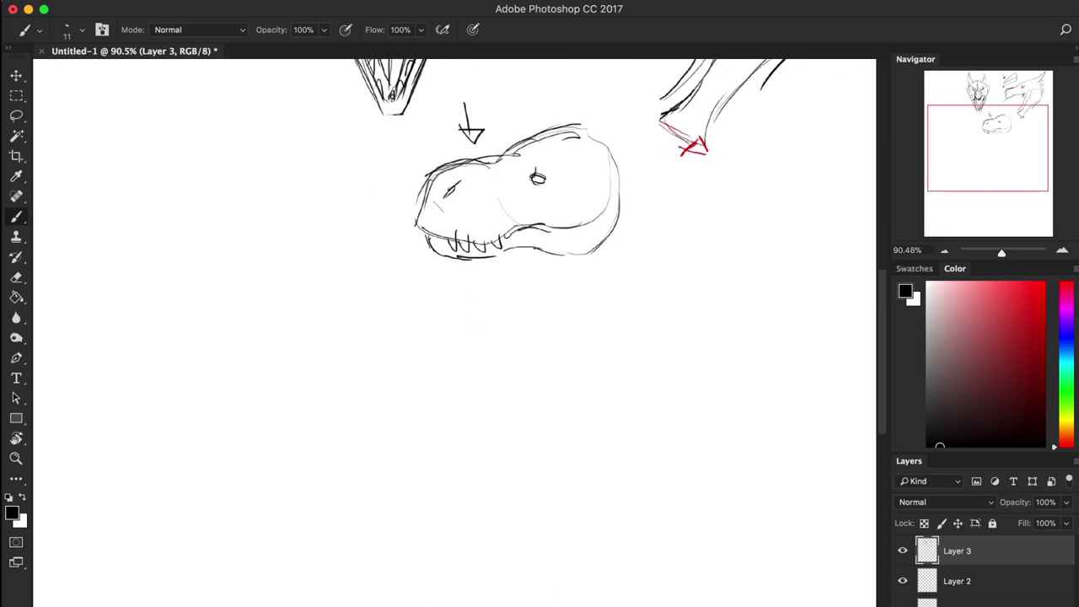
pyautogui.moveTo(580, 185); pyautogui.dragTo(579, 231)
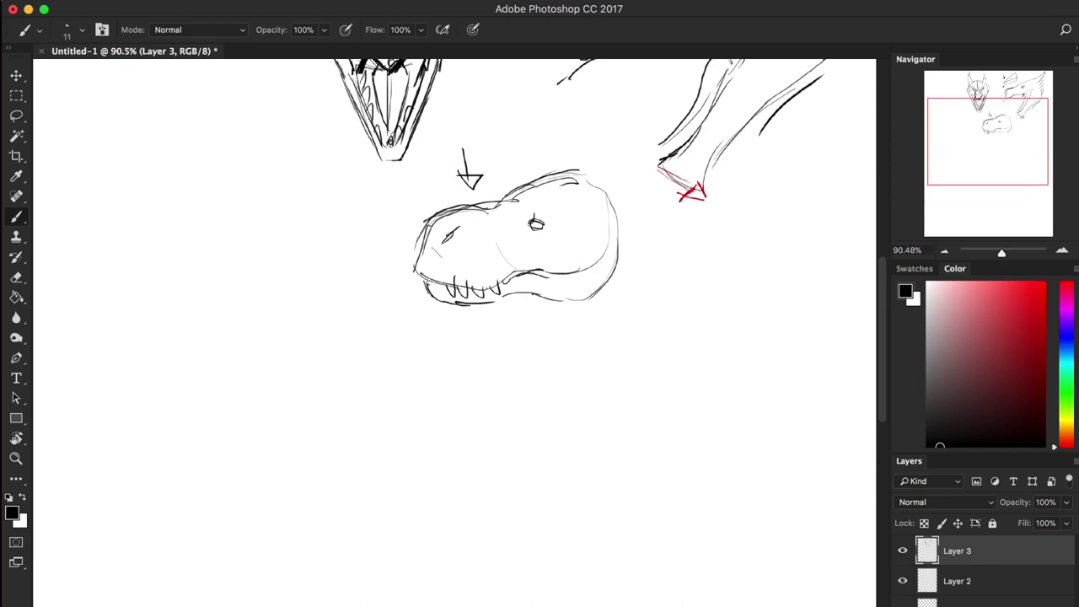
pyautogui.moveTo(516, 196)
pyautogui.mouseDown()
pyautogui.moveTo(570, 163)
pyautogui.moveTo(603, 182)
pyautogui.mouseUp()
pyautogui.scroll(5, 686, 488)
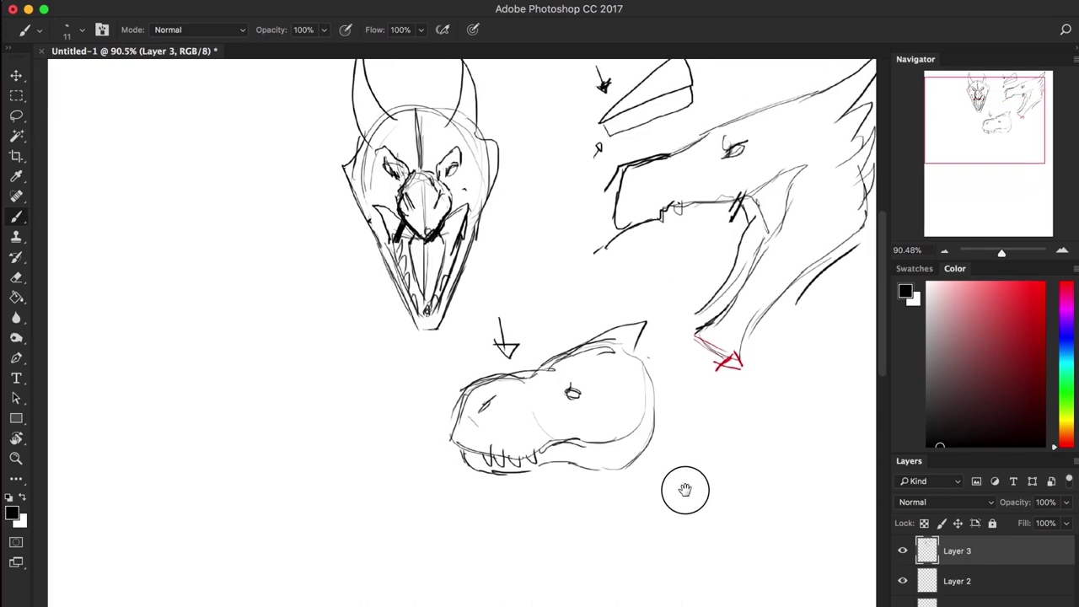
pyautogui.moveTo(497, 531); pyautogui.dragTo(507, 506)
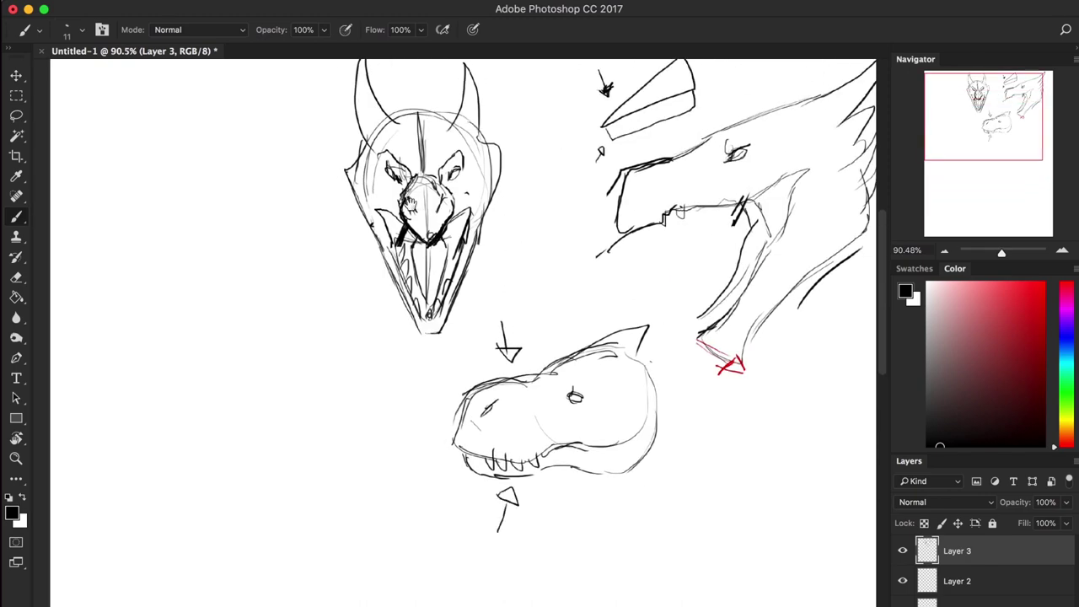
# Step: Add a row of pointed teeth along the lower jaw of the large open-mouthed side-view head
pyautogui.moveTo(422, 198)
pyautogui.mouseDown()
pyautogui.moveTo(478, 166)
pyautogui.moveTo(396, 190)
pyautogui.mouseUp()
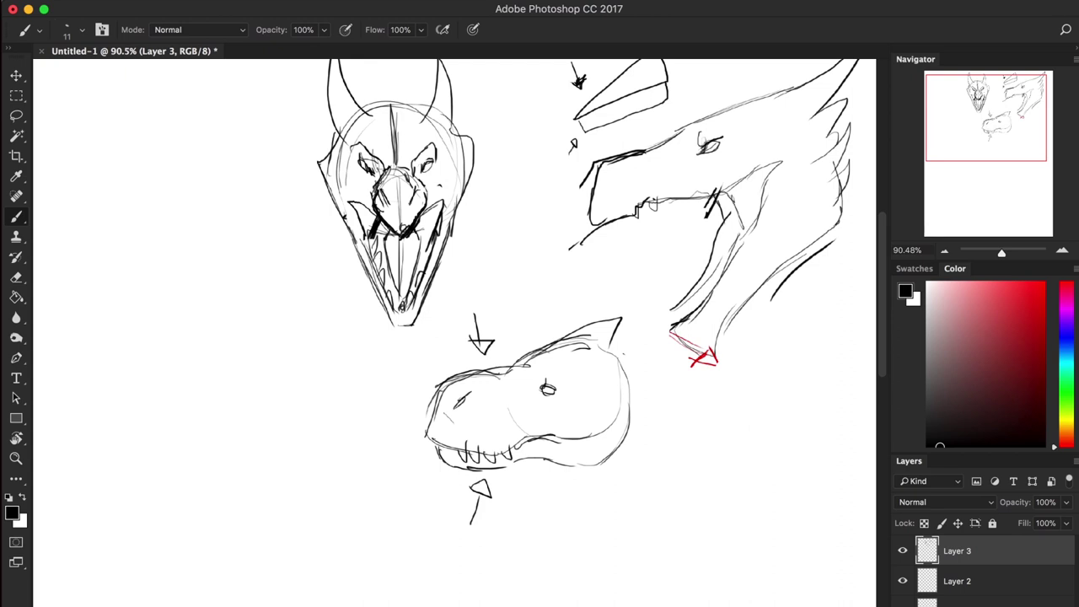
pyautogui.moveTo(671, 321)
pyautogui.mouseDown()
pyautogui.moveTo(679, 345)
pyautogui.moveTo(687, 294)
pyautogui.moveTo(728, 273)
pyautogui.mouseUp()
pyautogui.moveTo(726, 267); pyautogui.dragTo(733, 256)
pyautogui.moveTo(360, 156)
pyautogui.mouseDown()
pyautogui.moveTo(478, 109)
pyautogui.moveTo(483, 142)
pyautogui.mouseUp()
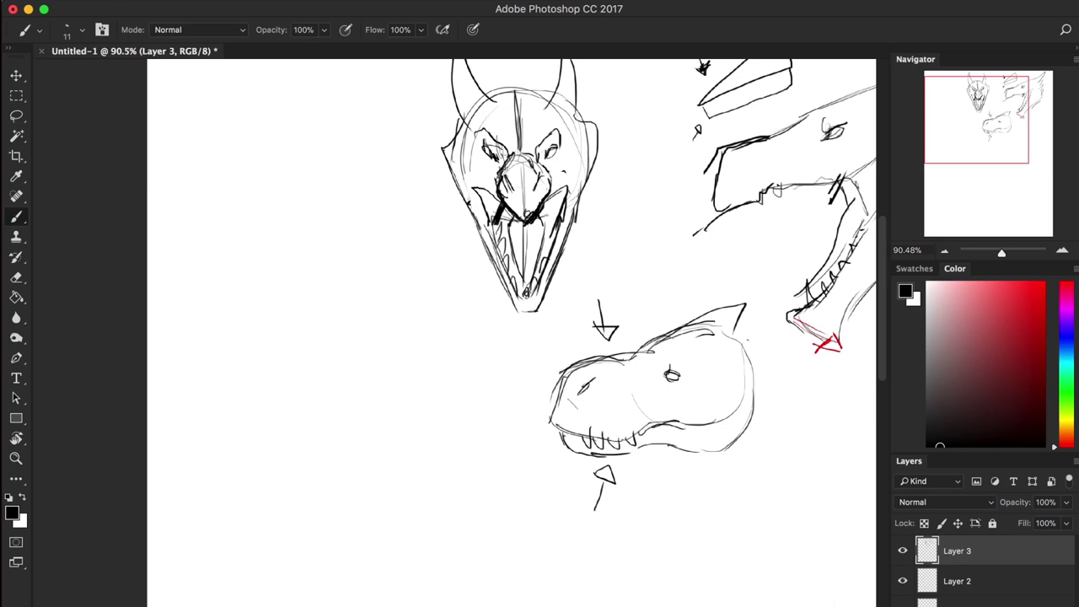
# Step: Sketch a small open-mouthed head with a wedge-shaped snout and thin lower jaw in the empty area beside the front view
pyautogui.moveTo(297, 280); pyautogui.dragTo(337, 230)
pyautogui.moveTo(294, 259); pyautogui.dragTo(345, 226)
pyautogui.moveTo(304, 252); pyautogui.dragTo(343, 231)
pyautogui.moveTo(322, 266)
pyautogui.mouseDown()
pyautogui.moveTo(351, 229)
pyautogui.moveTo(315, 266)
pyautogui.moveTo(308, 253)
pyautogui.moveTo(362, 286)
pyautogui.mouseUp()
pyautogui.moveTo(363, 287)
pyautogui.mouseDown()
pyautogui.moveTo(297, 291)
pyautogui.moveTo(322, 292)
pyautogui.mouseUp()
# Step: Draw a small Pac-Man head and a longer-snouted, toothed version of it above the small wedge-shaped head
pyautogui.moveTo(286, 160)
pyautogui.mouseDown()
pyautogui.moveTo(270, 186)
pyautogui.moveTo(288, 205)
pyautogui.mouseUp()
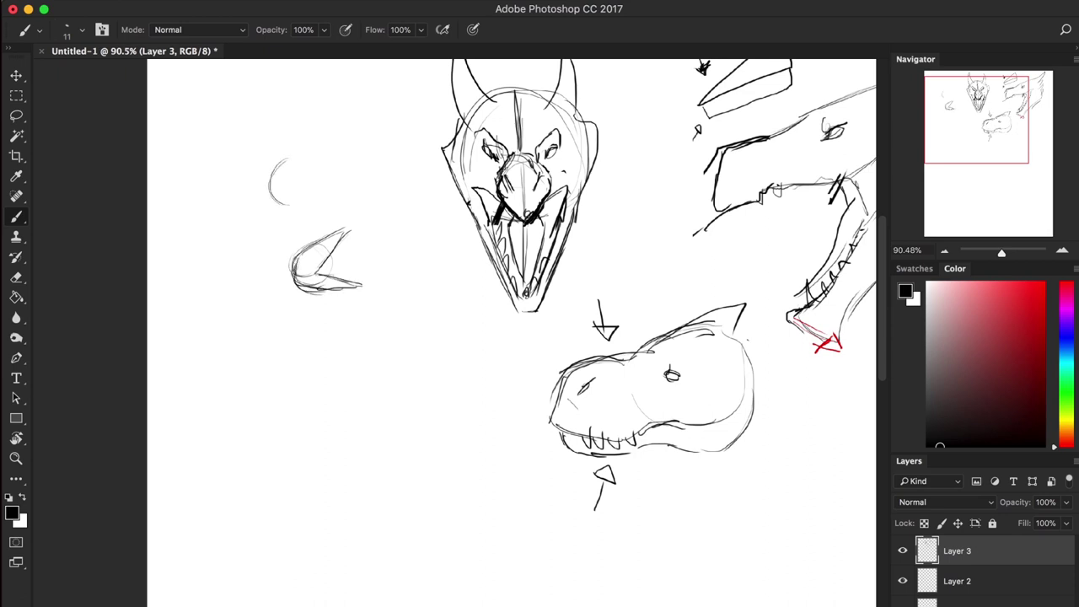
pyautogui.moveTo(292, 159)
pyautogui.mouseDown()
pyautogui.moveTo(313, 175)
pyautogui.moveTo(296, 183)
pyautogui.moveTo(313, 199)
pyautogui.moveTo(274, 178)
pyautogui.mouseUp()
pyautogui.moveTo(337, 156)
pyautogui.mouseDown()
pyautogui.moveTo(396, 151)
pyautogui.moveTo(376, 185)
pyautogui.moveTo(391, 192)
pyautogui.moveTo(334, 192)
pyautogui.mouseUp()
pyautogui.moveTo(334, 192); pyautogui.dragTo(369, 199)
pyautogui.moveTo(336, 165); pyautogui.dragTo(334, 193)
pyautogui.moveTo(357, 168)
pyautogui.mouseDown()
pyautogui.moveTo(348, 174)
pyautogui.moveTo(398, 155)
pyautogui.mouseUp()
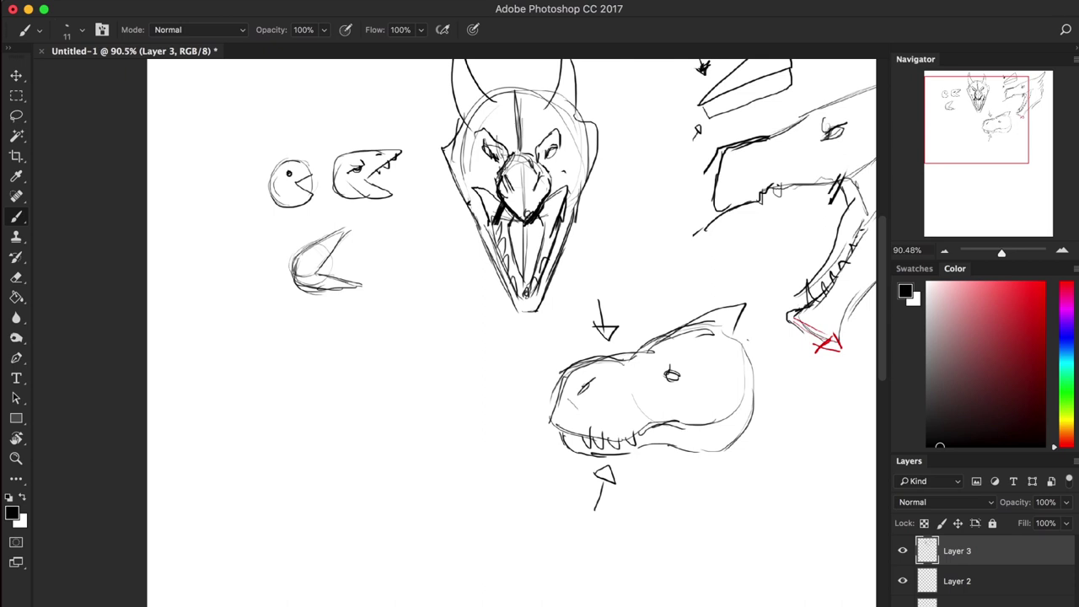
# Step: Refine the small wedge-shaped head with a snout tip and dark mouth interior, and add neck and throat lines
pyautogui.moveTo(344, 228)
pyautogui.mouseDown()
pyautogui.moveTo(354, 235)
pyautogui.moveTo(320, 246)
pyautogui.mouseUp()
pyautogui.moveTo(343, 237)
pyautogui.mouseDown()
pyautogui.moveTo(322, 281)
pyautogui.moveTo(327, 273)
pyautogui.mouseUp()
pyautogui.moveTo(302, 251)
pyautogui.mouseDown()
pyautogui.moveTo(261, 337)
pyautogui.moveTo(296, 371)
pyautogui.mouseUp()
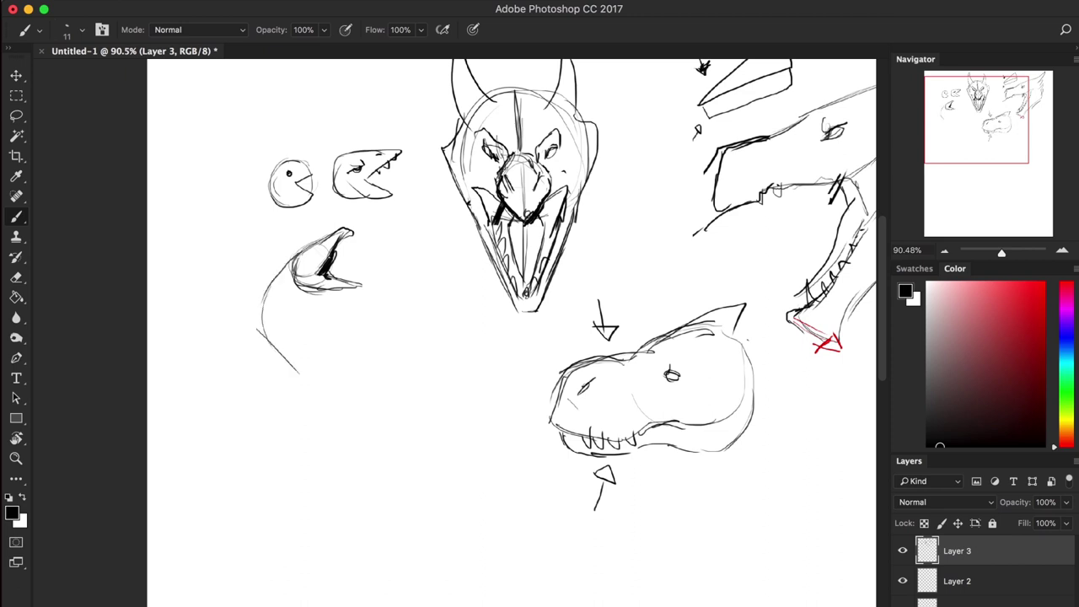
pyautogui.moveTo(330, 292); pyautogui.dragTo(320, 357)
pyautogui.moveTo(310, 334); pyautogui.dragTo(321, 352)
pyautogui.moveTo(375, 104); pyautogui.dragTo(381, 117)
# Step: Start a larger open-mouthed head below from a construction circle, drawing a long raised upper jaw and the inner mouth edges
pyautogui.moveTo(409, 353); pyautogui.dragTo(421, 123)
pyautogui.moveTo(256, 303)
pyautogui.mouseDown()
pyautogui.moveTo(251, 314)
pyautogui.moveTo(264, 259)
pyautogui.moveTo(376, 177)
pyautogui.mouseUp()
pyautogui.moveTo(276, 237)
pyautogui.mouseDown()
pyautogui.moveTo(400, 165)
pyautogui.moveTo(417, 185)
pyautogui.moveTo(391, 193)
pyautogui.moveTo(340, 298)
pyautogui.mouseUp()
pyautogui.moveTo(385, 192); pyautogui.dragTo(308, 244)
pyautogui.moveTo(338, 226)
pyautogui.mouseDown()
pyautogui.moveTo(302, 272)
pyautogui.moveTo(303, 310)
pyautogui.moveTo(325, 244)
pyautogui.moveTo(381, 192)
pyautogui.mouseUp()
pyautogui.moveTo(349, 242)
pyautogui.mouseDown()
pyautogui.moveTo(337, 307)
pyautogui.moveTo(350, 292)
pyautogui.moveTo(376, 349)
pyautogui.mouseUp()
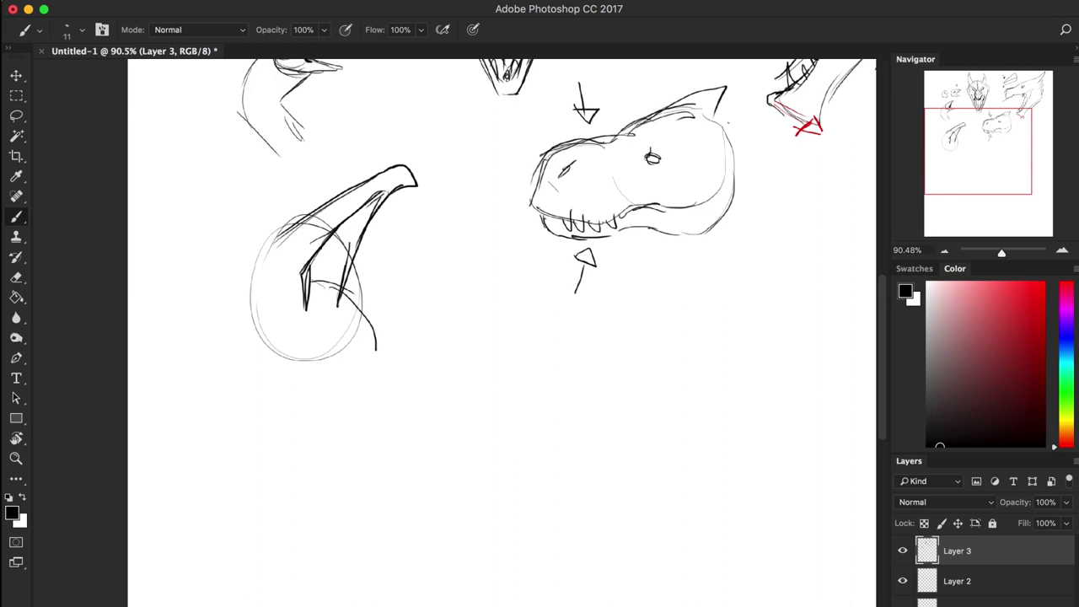
# Step: Draw a curved tongue and a narrow lower jaw on the new open-mouthed head
pyautogui.moveTo(327, 302); pyautogui.dragTo(375, 348)
pyautogui.moveTo(320, 306)
pyautogui.mouseDown()
pyautogui.moveTo(335, 302)
pyautogui.moveTo(332, 339)
pyautogui.mouseUp()
pyautogui.moveTo(307, 321); pyautogui.dragTo(353, 373)
pyautogui.moveTo(335, 349); pyautogui.dragTo(374, 385)
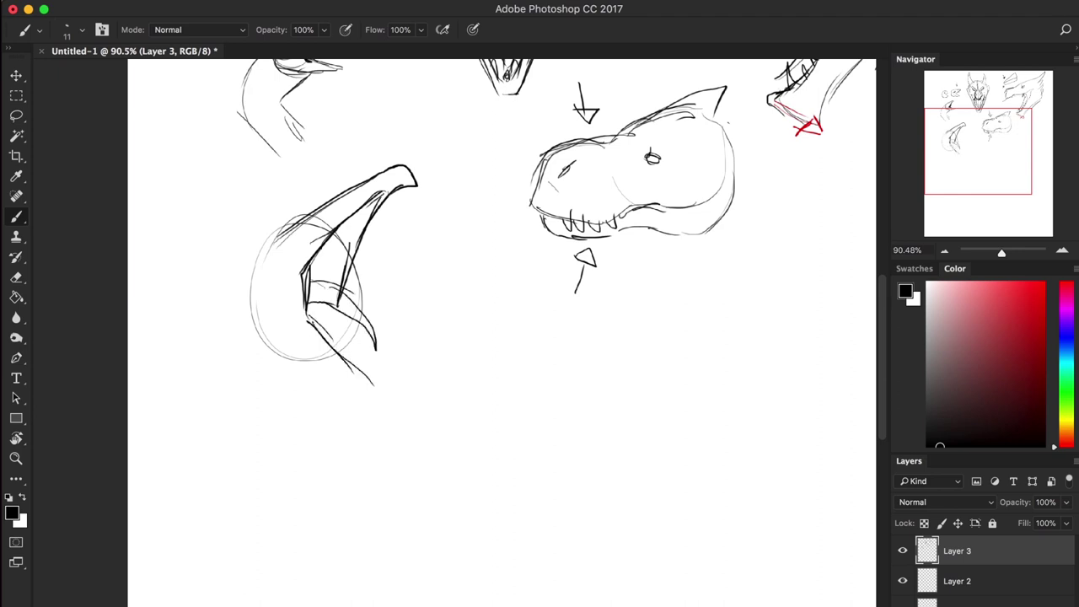
pyautogui.moveTo(337, 308)
pyautogui.mouseDown()
pyautogui.moveTo(395, 385)
pyautogui.moveTo(327, 336)
pyautogui.mouseUp()
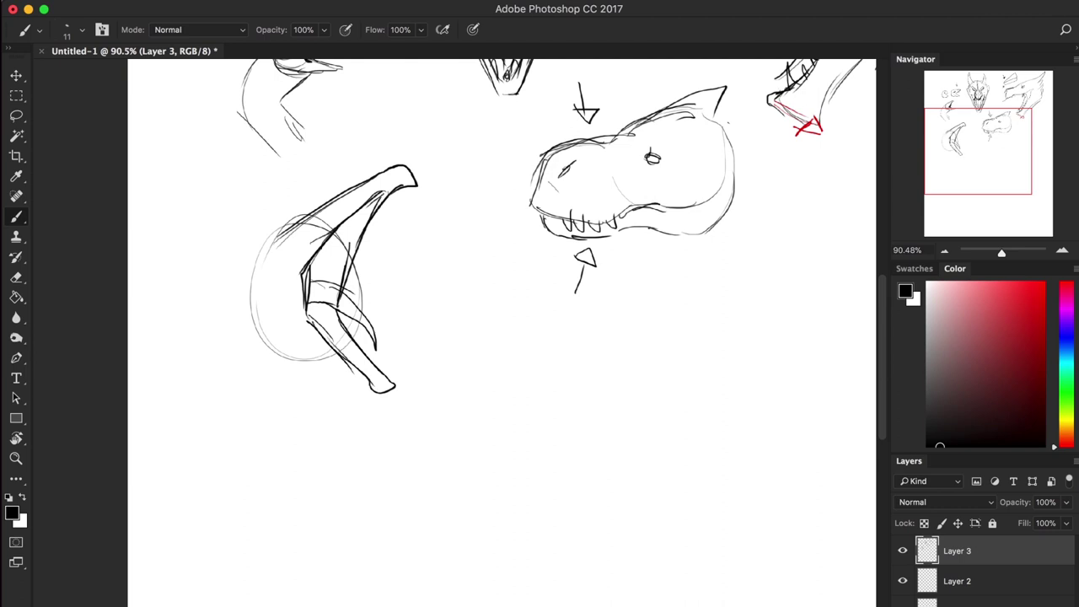
# Step: Round out the back of the new head's skull and add an eye and a raised nose bump
pyautogui.moveTo(306, 212)
pyautogui.mouseDown()
pyautogui.moveTo(251, 234)
pyautogui.moveTo(239, 278)
pyautogui.mouseUp()
pyautogui.moveTo(254, 240); pyautogui.dragTo(236, 293)
pyautogui.moveTo(290, 225); pyautogui.dragTo(238, 268)
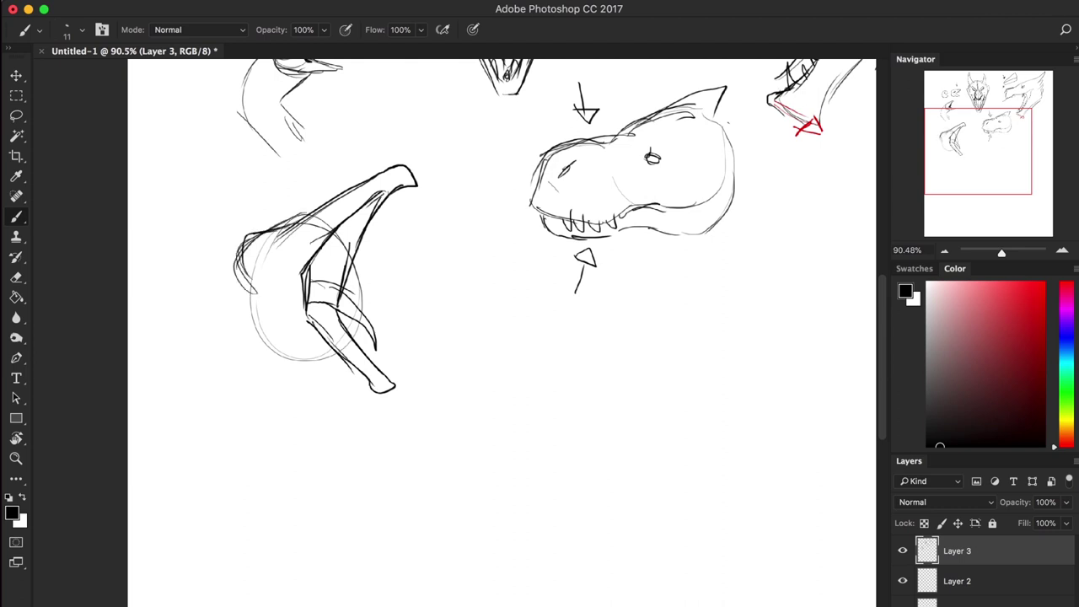
pyautogui.moveTo(290, 241)
pyautogui.mouseDown()
pyautogui.moveTo(270, 254)
pyautogui.moveTo(359, 188)
pyautogui.moveTo(362, 157)
pyautogui.moveTo(402, 182)
pyautogui.moveTo(382, 197)
pyautogui.mouseUp()
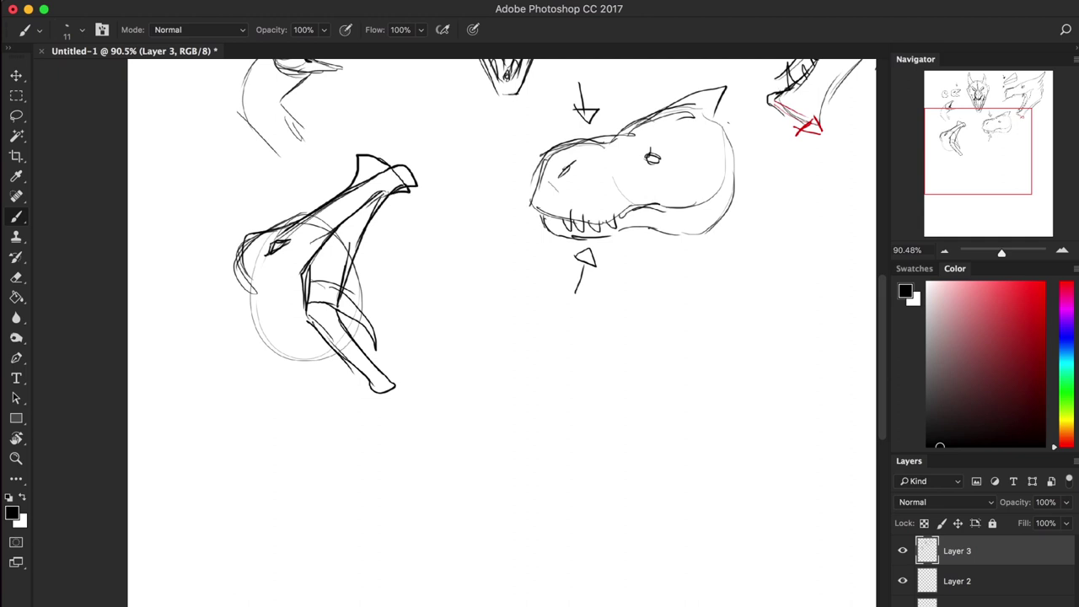
# Step: Draw rows of teeth along both edges of the new head's upper jaw and crosshatch the mouth interior
pyautogui.moveTo(310, 266); pyautogui.dragTo(381, 193)
pyautogui.moveTo(332, 236)
pyautogui.mouseDown()
pyautogui.moveTo(327, 251)
pyautogui.moveTo(360, 221)
pyautogui.mouseUp()
pyautogui.moveTo(365, 205); pyautogui.dragTo(370, 212)
pyautogui.moveTo(357, 258)
pyautogui.mouseDown()
pyautogui.moveTo(351, 272)
pyautogui.moveTo(375, 223)
pyautogui.mouseUp()
pyautogui.moveTo(385, 201); pyautogui.dragTo(356, 252)
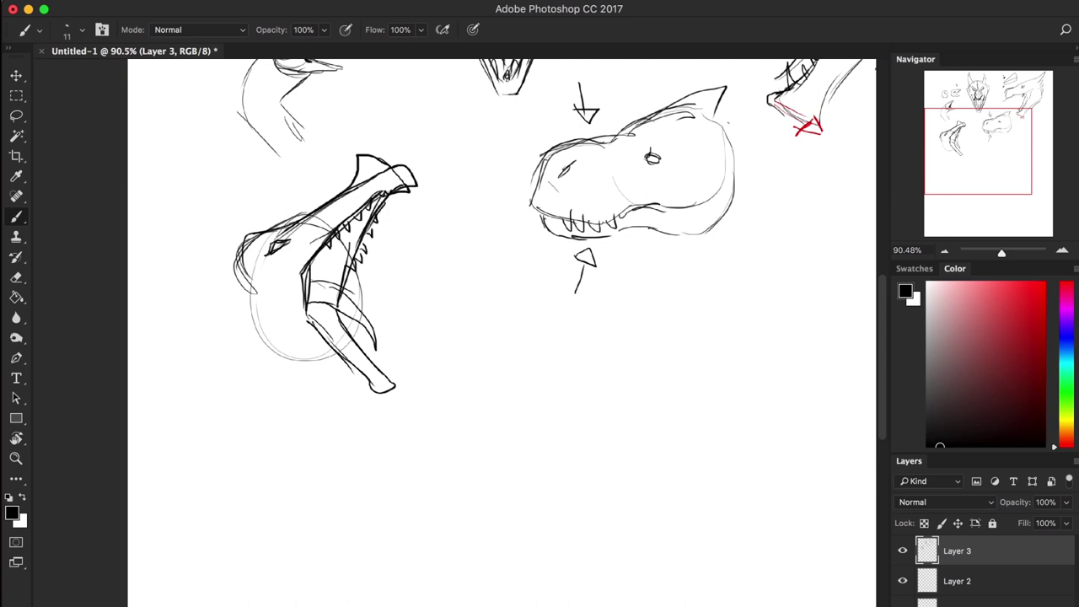
pyautogui.moveTo(310, 268)
pyautogui.mouseDown()
pyautogui.moveTo(339, 242)
pyautogui.moveTo(342, 261)
pyautogui.moveTo(326, 280)
pyautogui.moveTo(337, 281)
pyautogui.mouseUp()
pyautogui.moveTo(334, 240); pyautogui.dragTo(347, 271)
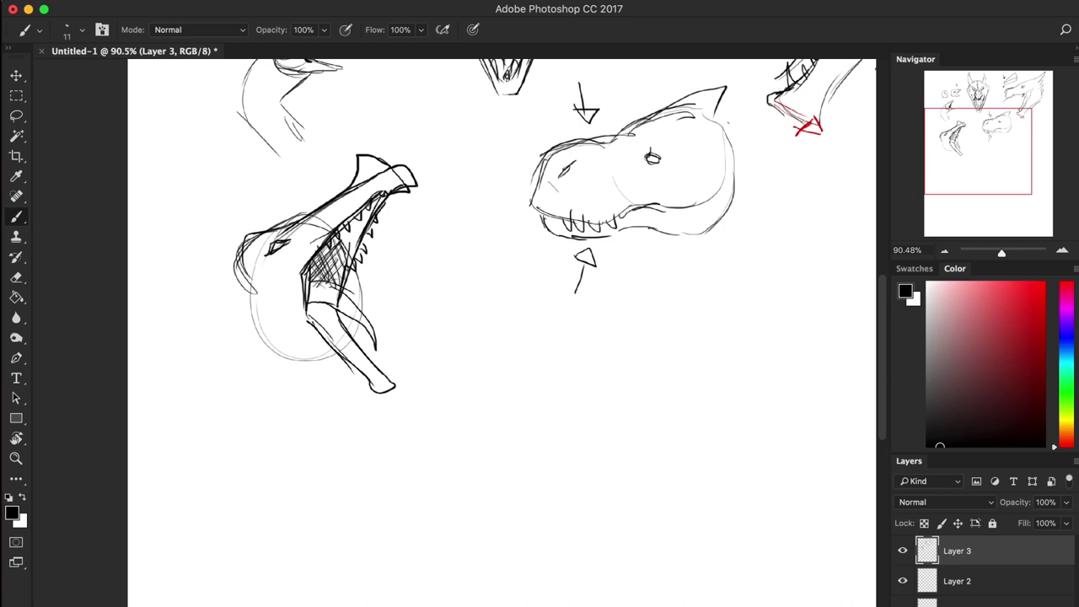
# Step: Darken the back of the mouth and draw a hatched cheek membrane at the jaw corner of the new head
pyautogui.moveTo(380, 202)
pyautogui.mouseDown()
pyautogui.moveTo(321, 286)
pyautogui.moveTo(363, 240)
pyautogui.mouseUp()
pyautogui.moveTo(337, 282)
pyautogui.mouseDown()
pyautogui.moveTo(359, 240)
pyautogui.moveTo(307, 321)
pyautogui.mouseUp()
pyautogui.moveTo(313, 253)
pyautogui.mouseDown()
pyautogui.moveTo(263, 282)
pyautogui.moveTo(303, 322)
pyautogui.mouseUp()
pyautogui.moveTo(274, 271)
pyautogui.mouseDown()
pyautogui.moveTo(290, 307)
pyautogui.moveTo(304, 308)
pyautogui.mouseUp()
pyautogui.moveTo(309, 246); pyautogui.dragTo(310, 275)
pyautogui.moveTo(307, 317)
pyautogui.mouseDown()
pyautogui.moveTo(343, 367)
pyautogui.moveTo(364, 373)
pyautogui.mouseUp()
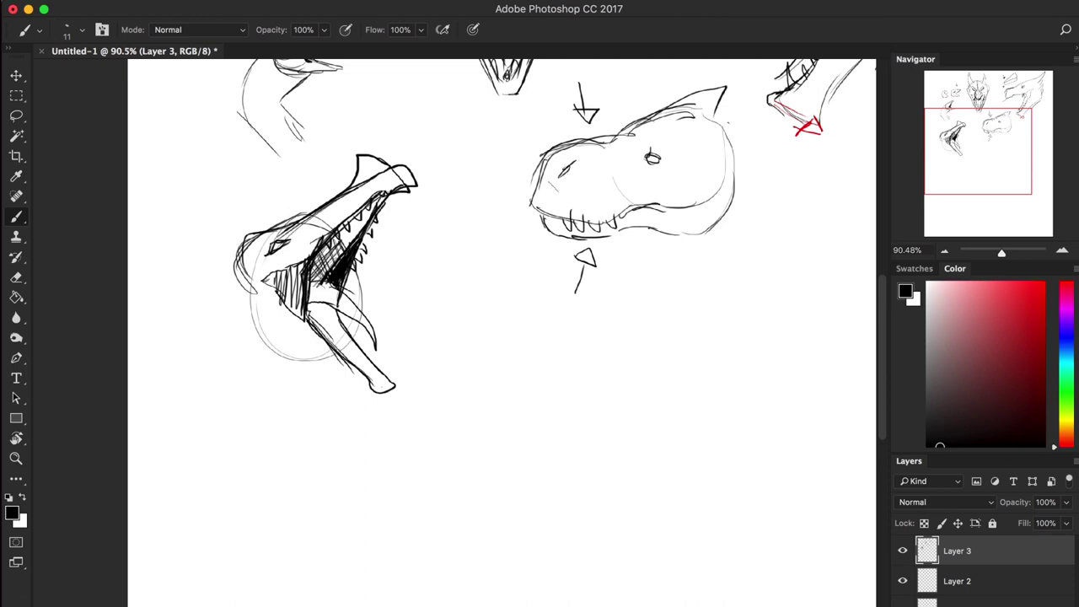
# Step: Redefine the tongue's upper contour and shade beneath its base in the new head's mouth
pyautogui.moveTo(310, 284)
pyautogui.mouseDown()
pyautogui.moveTo(333, 283)
pyautogui.moveTo(367, 331)
pyautogui.mouseUp()
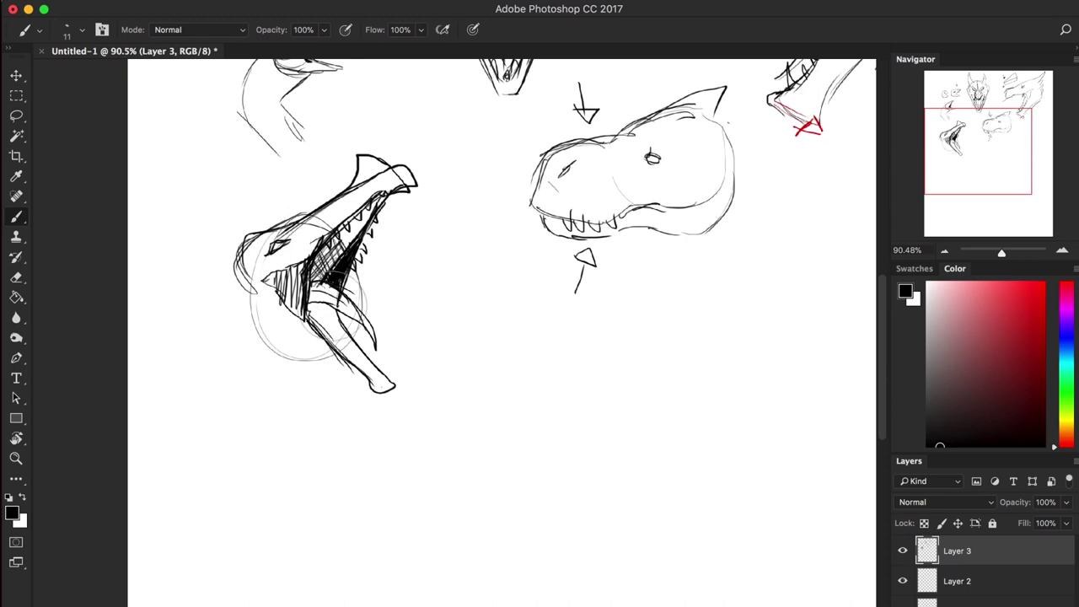
pyautogui.moveTo(341, 307); pyautogui.dragTo(319, 294)
pyautogui.moveTo(308, 300)
pyautogui.mouseDown()
pyautogui.moveTo(323, 323)
pyautogui.moveTo(325, 315)
pyautogui.mouseUp()
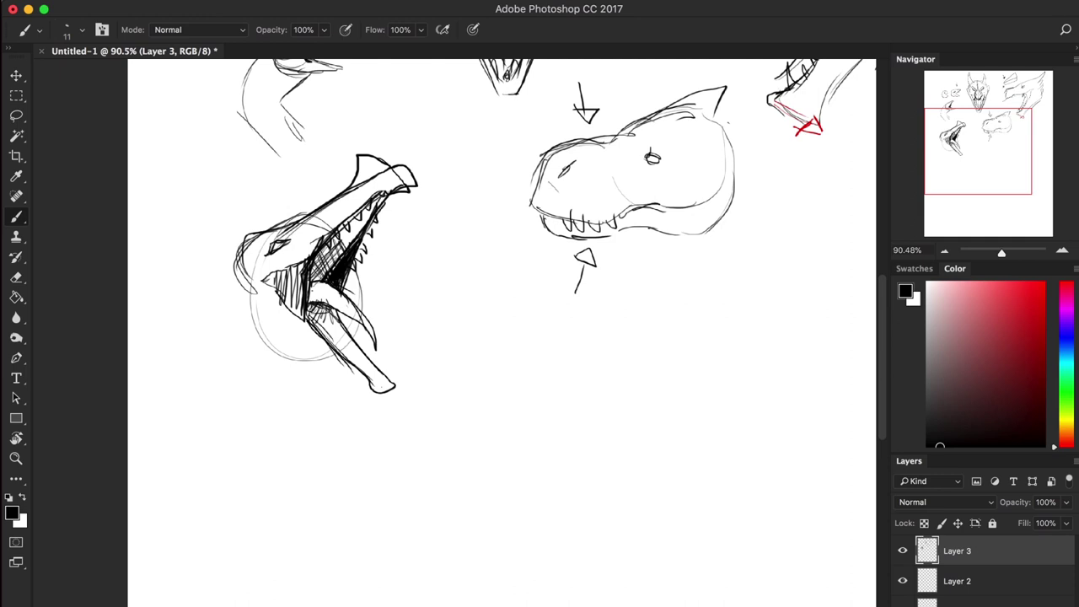
# Step: Draw pointed teeth along both sides and the tip of the new head's lower jaw
pyautogui.moveTo(348, 337); pyautogui.dragTo(338, 352)
pyautogui.moveTo(349, 341)
pyautogui.mouseDown()
pyautogui.moveTo(342, 359)
pyautogui.moveTo(367, 376)
pyautogui.mouseUp()
pyautogui.moveTo(374, 375); pyautogui.dragTo(372, 386)
pyautogui.moveTo(382, 371)
pyautogui.mouseDown()
pyautogui.moveTo(374, 394)
pyautogui.moveTo(384, 397)
pyautogui.mouseUp()
pyautogui.moveTo(396, 379)
pyautogui.mouseDown()
pyautogui.moveTo(394, 390)
pyautogui.moveTo(384, 378)
pyautogui.mouseUp()
pyautogui.moveTo(395, 370); pyautogui.dragTo(386, 386)
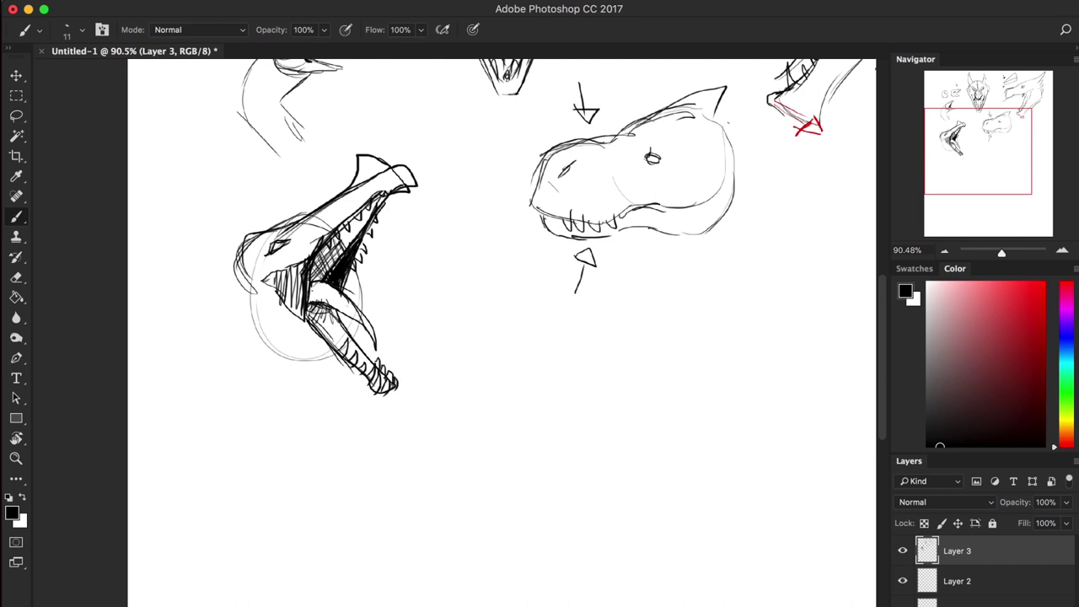
pyautogui.moveTo(376, 352)
pyautogui.mouseDown()
pyautogui.moveTo(370, 364)
pyautogui.moveTo(359, 347)
pyautogui.moveTo(361, 357)
pyautogui.mouseUp()
# Step: Darken the mouth corner, detail the upper teeth and nostril, and clean up the new head's snout tip
pyautogui.moveTo(313, 301)
pyautogui.mouseDown()
pyautogui.moveTo(307, 319)
pyautogui.moveTo(310, 301)
pyautogui.mouseUp()
pyautogui.moveTo(316, 263); pyautogui.dragTo(312, 290)
pyautogui.moveTo(317, 256); pyautogui.dragTo(310, 280)
pyautogui.moveTo(345, 213); pyautogui.dragTo(332, 229)
pyautogui.moveTo(330, 234)
pyautogui.mouseDown()
pyautogui.moveTo(323, 241)
pyautogui.moveTo(345, 239)
pyautogui.mouseUp()
pyautogui.moveTo(359, 215); pyautogui.dragTo(353, 231)
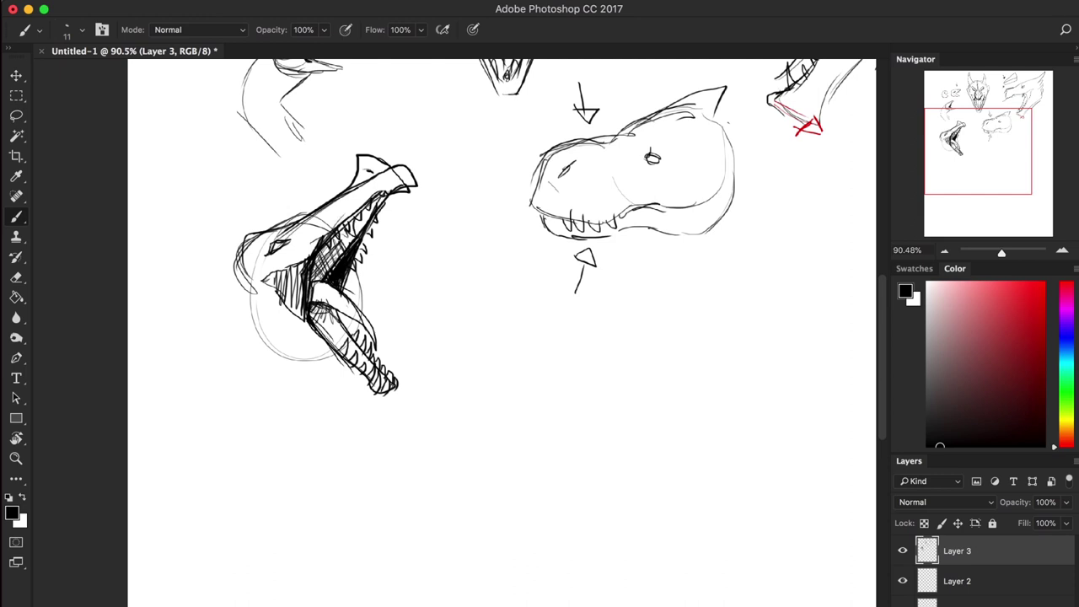
pyautogui.moveTo(378, 168)
pyautogui.mouseDown()
pyautogui.moveTo(348, 194)
pyautogui.moveTo(417, 177)
pyautogui.mouseUp()
pyautogui.moveTo(391, 167); pyautogui.dragTo(405, 185)
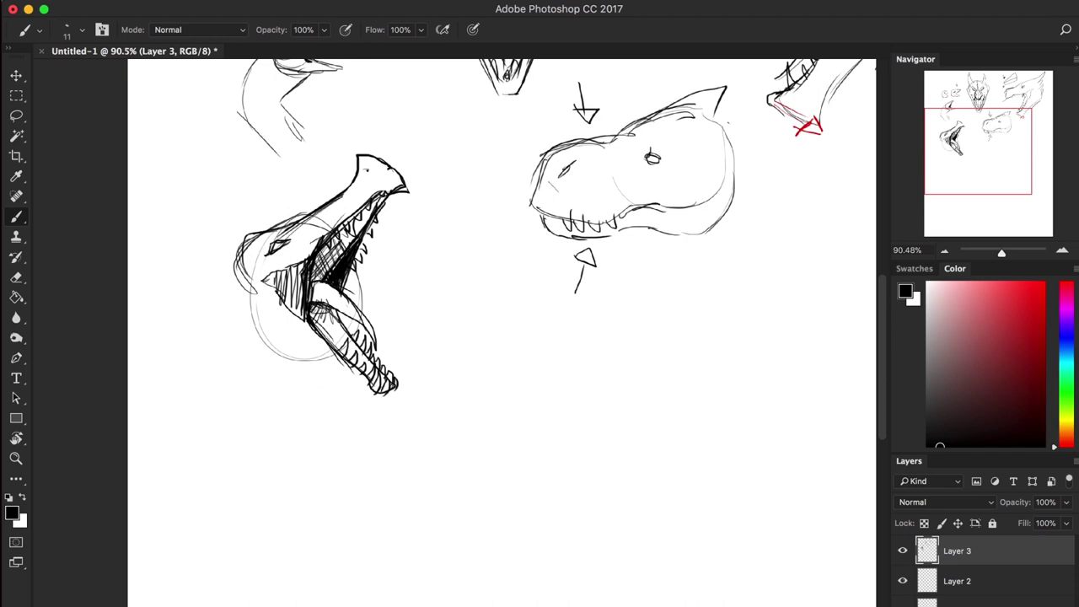
# Step: Draw two backswept horns with upturned tips at the back of the new head
pyautogui.moveTo(258, 253)
pyautogui.mouseDown()
pyautogui.moveTo(271, 246)
pyautogui.moveTo(244, 263)
pyautogui.moveTo(167, 248)
pyautogui.mouseUp()
pyautogui.moveTo(167, 210); pyautogui.dragTo(170, 250)
pyautogui.moveTo(192, 246)
pyautogui.mouseDown()
pyautogui.moveTo(158, 231)
pyautogui.moveTo(160, 216)
pyautogui.mouseUp()
pyautogui.moveTo(221, 240); pyautogui.dragTo(181, 238)
# Step: Outline the new head's heavy lower jaw with a pointed chin spike and an angular rear jaw corner
pyautogui.moveTo(278, 228)
pyautogui.mouseDown()
pyautogui.moveTo(256, 230)
pyautogui.moveTo(218, 197)
pyautogui.moveTo(249, 236)
pyautogui.moveTo(226, 311)
pyautogui.moveTo(345, 386)
pyautogui.mouseUp()
pyautogui.moveTo(293, 354)
pyautogui.mouseDown()
pyautogui.moveTo(369, 395)
pyautogui.moveTo(367, 429)
pyautogui.mouseUp()
pyautogui.moveTo(396, 381); pyautogui.dragTo(367, 429)
pyautogui.moveTo(360, 396); pyautogui.dragTo(365, 423)
pyautogui.moveTo(298, 367)
pyautogui.mouseDown()
pyautogui.moveTo(343, 381)
pyautogui.moveTo(226, 330)
pyautogui.moveTo(223, 308)
pyautogui.mouseUp()
# Step: Create a new layer and draw red vertical contour lines across the new head's skull and cheek
pyautogui.moveTo(945, 377); pyautogui.dragTo(1036, 335)
pyautogui.click(1023, 606)
pyautogui.click(1043, 304)
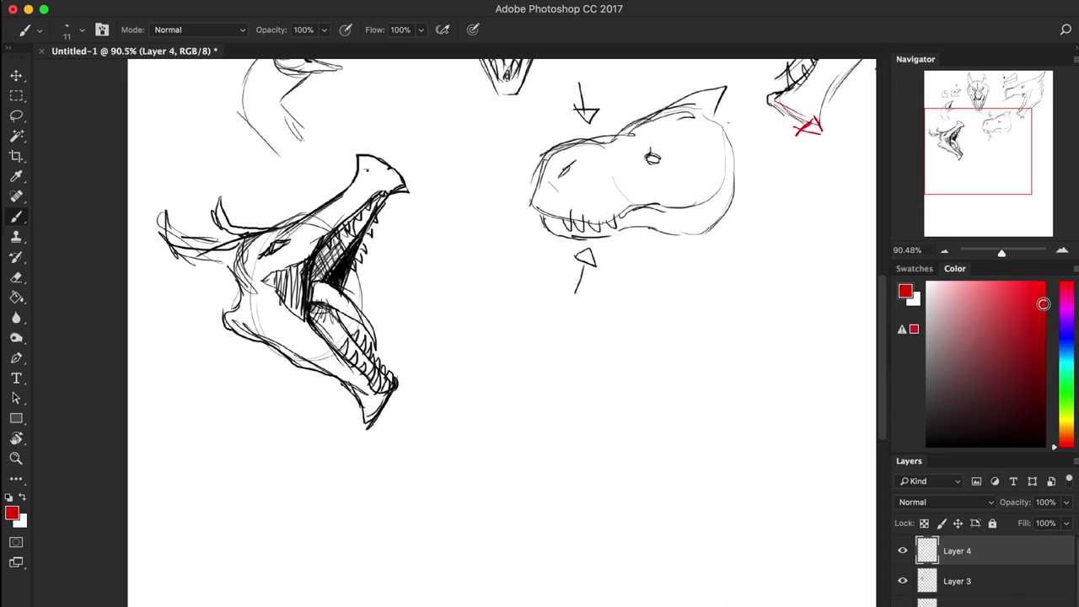
pyautogui.moveTo(256, 236)
pyautogui.mouseDown()
pyautogui.moveTo(248, 334)
pyautogui.moveTo(267, 282)
pyautogui.moveTo(268, 339)
pyautogui.mouseUp()
pyautogui.moveTo(288, 246); pyautogui.dragTo(277, 338)
pyautogui.moveTo(300, 221); pyautogui.dragTo(295, 347)
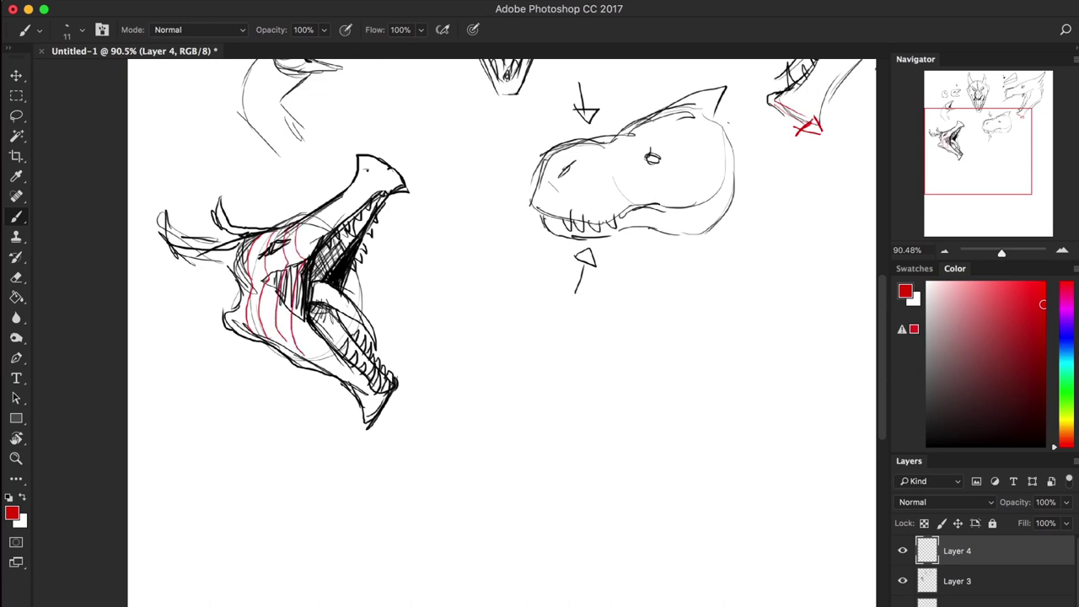
# Step: Continue the red contour lines along the new head's upper snout, lower jaw, tongue and cheek
pyautogui.moveTo(313, 216)
pyautogui.mouseDown()
pyautogui.moveTo(309, 248)
pyautogui.moveTo(318, 232)
pyautogui.mouseUp()
pyautogui.moveTo(335, 195)
pyautogui.mouseDown()
pyautogui.moveTo(341, 223)
pyautogui.moveTo(358, 192)
pyautogui.mouseUp()
pyautogui.moveTo(352, 202); pyautogui.dragTo(366, 184)
pyautogui.moveTo(308, 332)
pyautogui.mouseDown()
pyautogui.moveTo(313, 364)
pyautogui.moveTo(347, 384)
pyautogui.mouseUp()
pyautogui.moveTo(357, 372); pyautogui.dragTo(363, 391)
pyautogui.moveTo(319, 321)
pyautogui.mouseDown()
pyautogui.moveTo(352, 331)
pyautogui.moveTo(355, 351)
pyautogui.mouseUp()
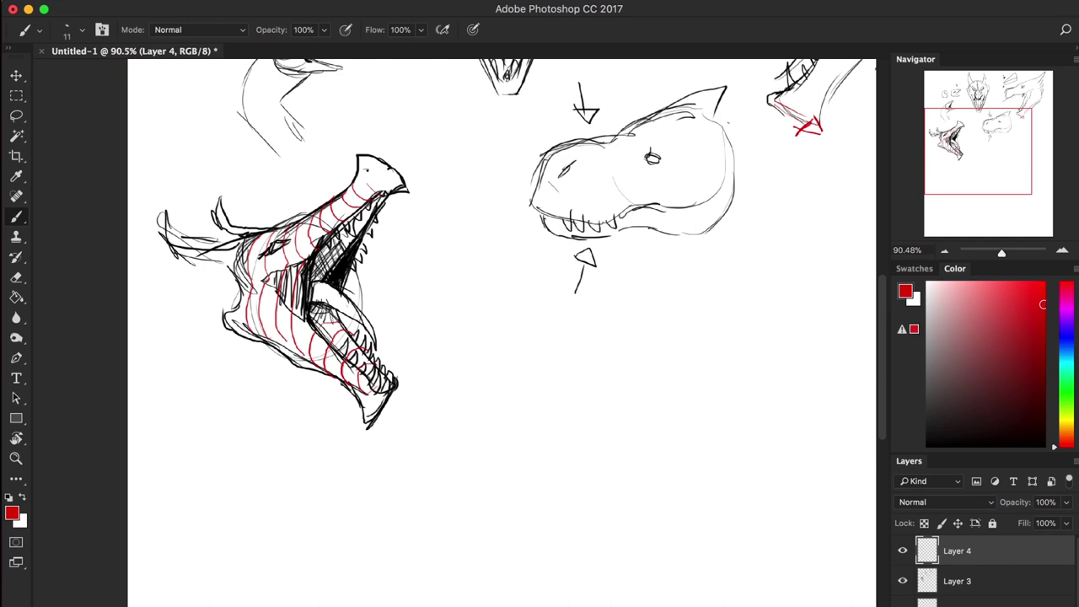
pyautogui.moveTo(320, 282); pyautogui.dragTo(323, 329)
pyautogui.moveTo(282, 248); pyautogui.dragTo(282, 335)
# Step: Construct a smaller open-mouthed head from coiled red rings, then outline its skull, jaws and eye in black
pyautogui.moveTo(455, 327)
pyautogui.mouseDown()
pyautogui.moveTo(474, 413)
pyautogui.moveTo(497, 337)
pyautogui.moveTo(512, 371)
pyautogui.moveTo(575, 291)
pyautogui.mouseUp()
pyautogui.moveTo(487, 392)
pyautogui.mouseDown()
pyautogui.moveTo(537, 453)
pyautogui.moveTo(583, 462)
pyautogui.mouseUp()
pyautogui.click(951, 447)
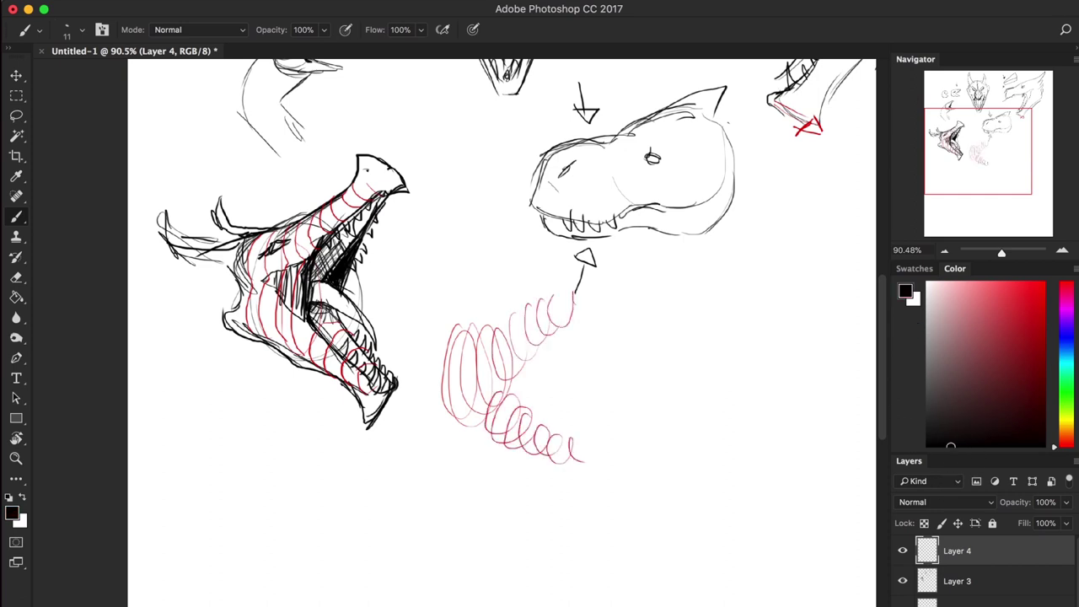
pyautogui.moveTo(495, 389)
pyautogui.mouseDown()
pyautogui.moveTo(549, 315)
pyautogui.moveTo(570, 319)
pyautogui.moveTo(571, 302)
pyautogui.moveTo(512, 372)
pyautogui.moveTo(506, 407)
pyautogui.moveTo(570, 451)
pyautogui.mouseUp()
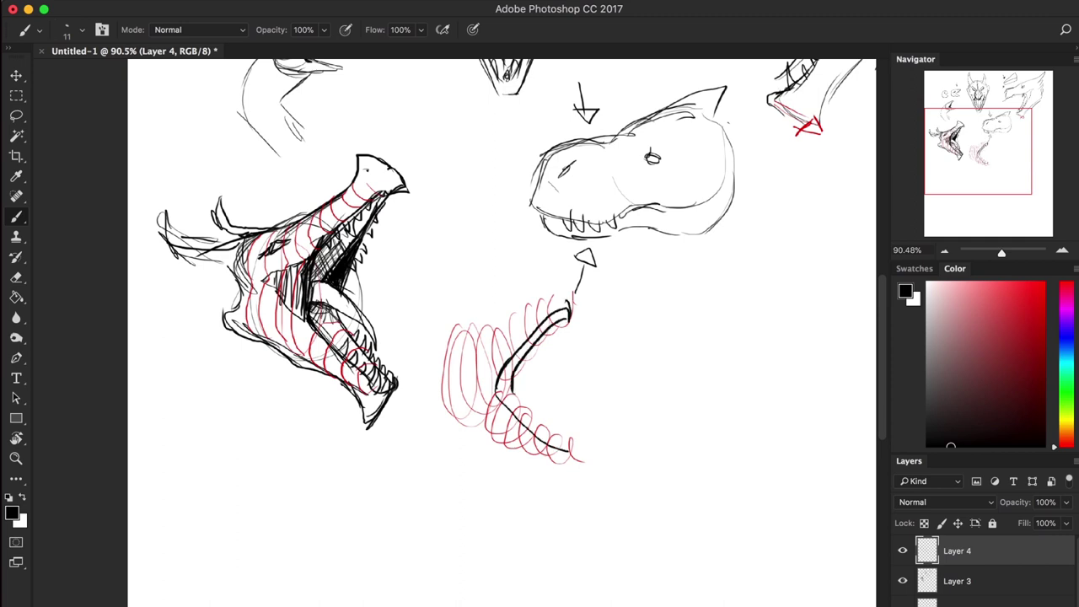
pyautogui.moveTo(513, 399)
pyautogui.mouseDown()
pyautogui.moveTo(573, 453)
pyautogui.moveTo(570, 463)
pyautogui.moveTo(502, 435)
pyautogui.moveTo(443, 367)
pyautogui.moveTo(486, 324)
pyautogui.moveTo(561, 297)
pyautogui.mouseUp()
pyautogui.moveTo(493, 331)
pyautogui.mouseDown()
pyautogui.moveTo(486, 341)
pyautogui.moveTo(495, 335)
pyautogui.mouseUp()
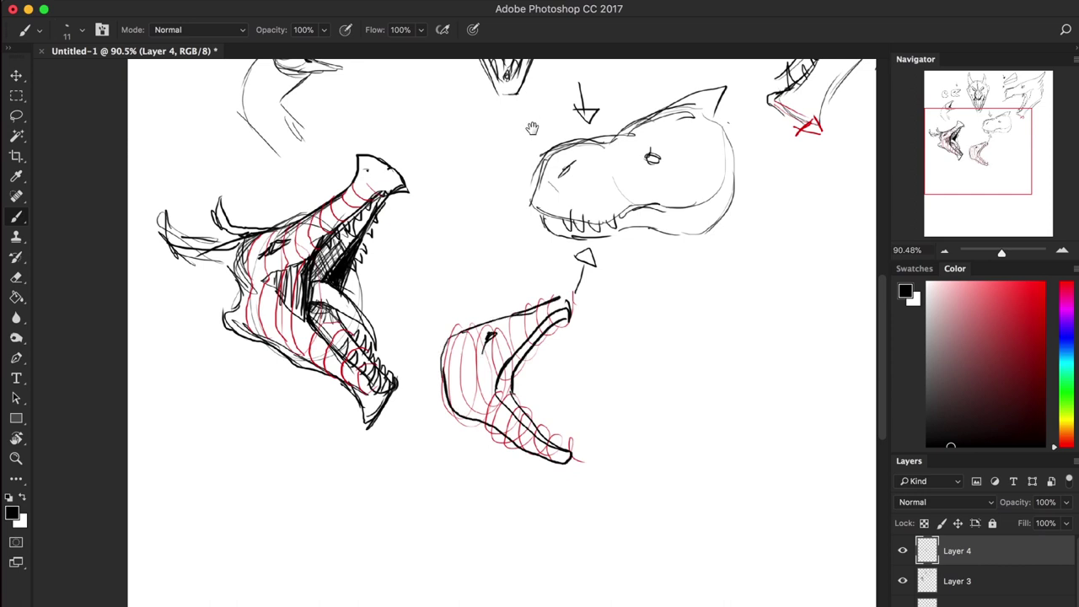
# Step: Handwrite the note "1) reference!" in the empty space below the closed-mouth head
pyautogui.moveTo(529, 148); pyautogui.dragTo(503, 190)
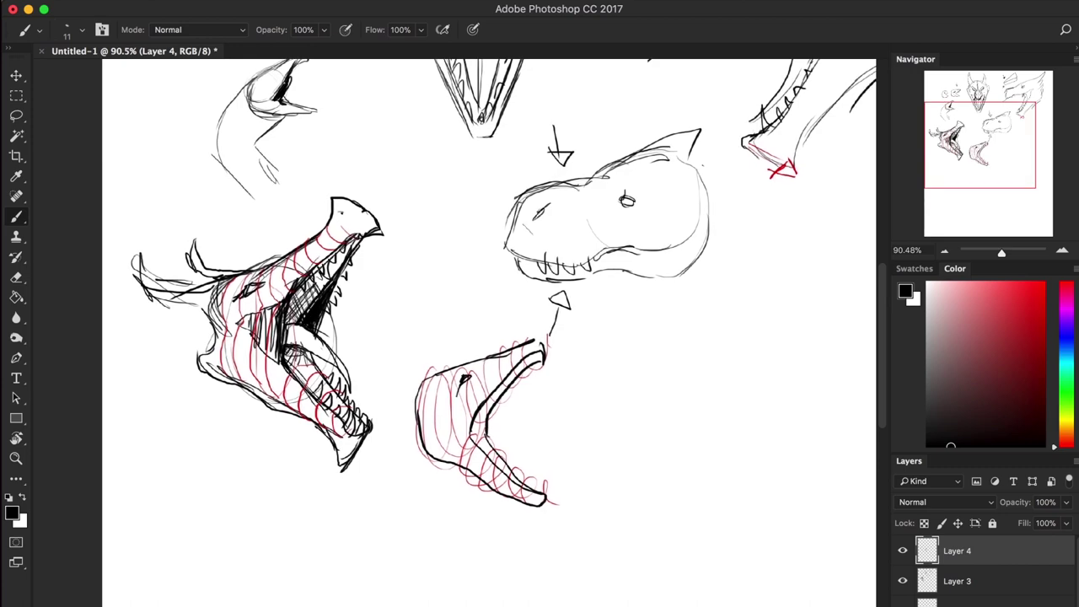
pyautogui.moveTo(695, 365); pyautogui.dragTo(630, 264)
pyautogui.moveTo(621, 345)
pyautogui.mouseDown()
pyautogui.moveTo(607, 382)
pyautogui.moveTo(602, 525)
pyautogui.mouseUp()
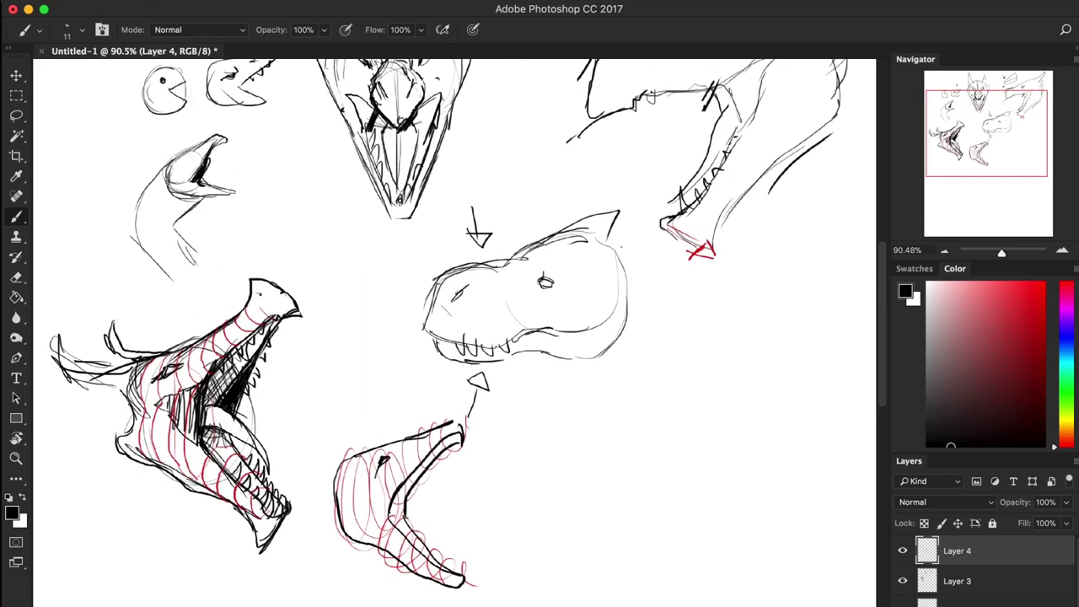
pyautogui.moveTo(621, 390)
pyautogui.mouseDown()
pyautogui.moveTo(621, 413)
pyautogui.moveTo(640, 394)
pyautogui.moveTo(651, 407)
pyautogui.moveTo(677, 396)
pyautogui.mouseUp()
pyautogui.moveTo(674, 399); pyautogui.dragTo(693, 403)
pyautogui.moveTo(702, 399); pyautogui.dragTo(715, 398)
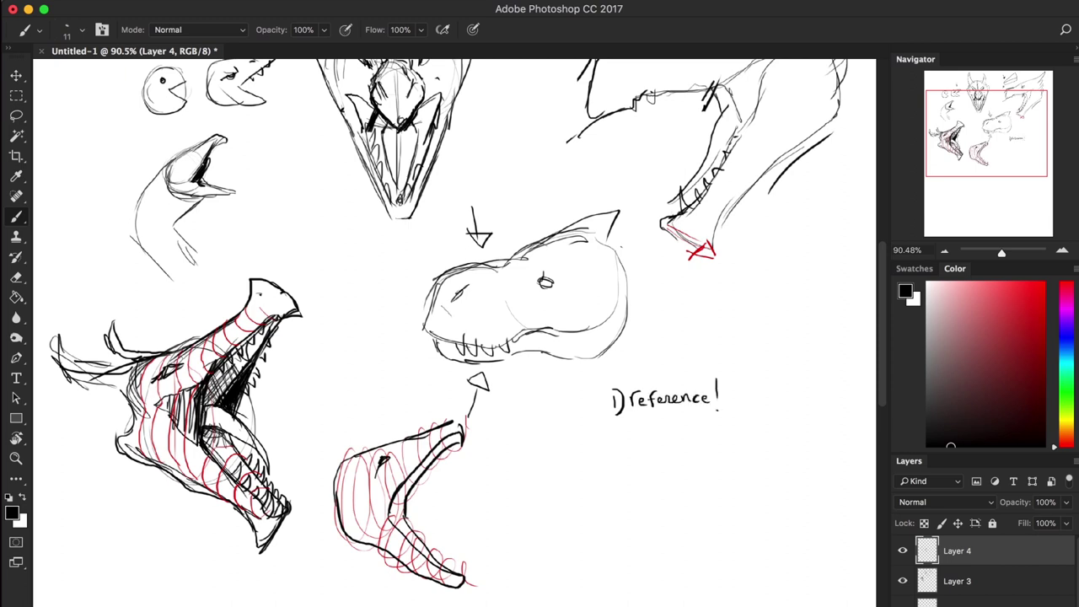
# Step: Handwrite "2) sculptures" and "3) images!" below the first note
pyautogui.moveTo(616, 437)
pyautogui.mouseDown()
pyautogui.moveTo(624, 450)
pyautogui.moveTo(658, 444)
pyautogui.mouseUp()
pyautogui.moveTo(660, 437); pyautogui.dragTo(679, 452)
pyautogui.moveTo(679, 436)
pyautogui.mouseDown()
pyautogui.moveTo(693, 445)
pyautogui.moveTo(698, 433)
pyautogui.mouseUp()
pyautogui.moveTo(700, 435)
pyautogui.mouseDown()
pyautogui.moveTo(705, 443)
pyautogui.moveTo(713, 433)
pyautogui.mouseUp()
pyautogui.moveTo(715, 438); pyautogui.dragTo(726, 444)
pyautogui.moveTo(616, 473)
pyautogui.mouseDown()
pyautogui.moveTo(625, 487)
pyautogui.moveTo(661, 477)
pyautogui.moveTo(684, 499)
pyautogui.moveTo(697, 485)
pyautogui.mouseUp()
pyautogui.moveTo(704, 472)
pyautogui.mouseDown()
pyautogui.moveTo(697, 483)
pyautogui.moveTo(711, 484)
pyautogui.mouseUp()
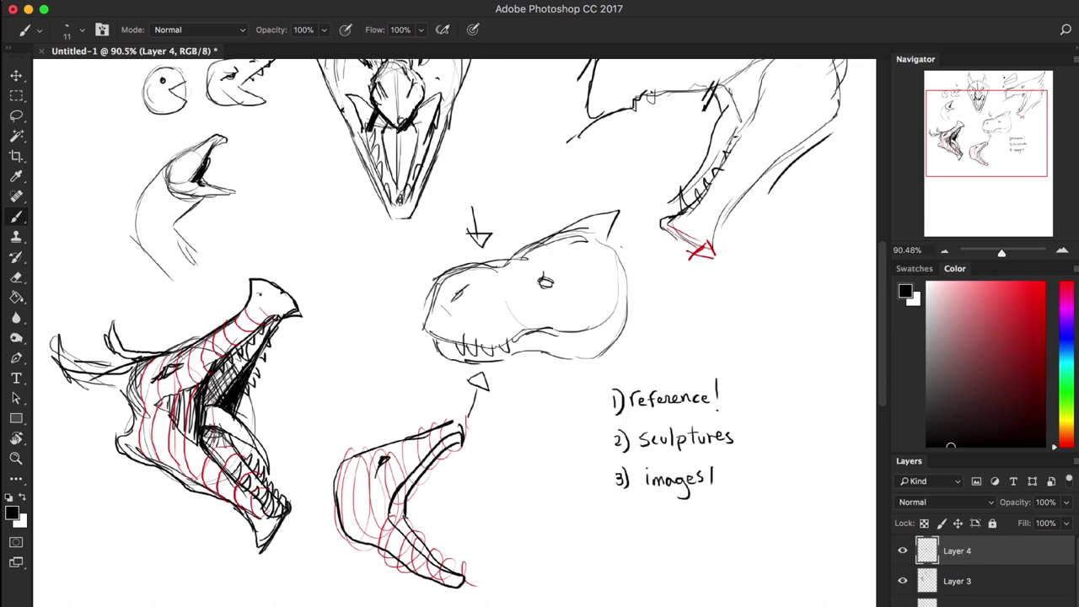
# Step: Add backswept horns to the smaller open-mouthed head and darken its mouth corner
pyautogui.scroll(-5, 540, 410)
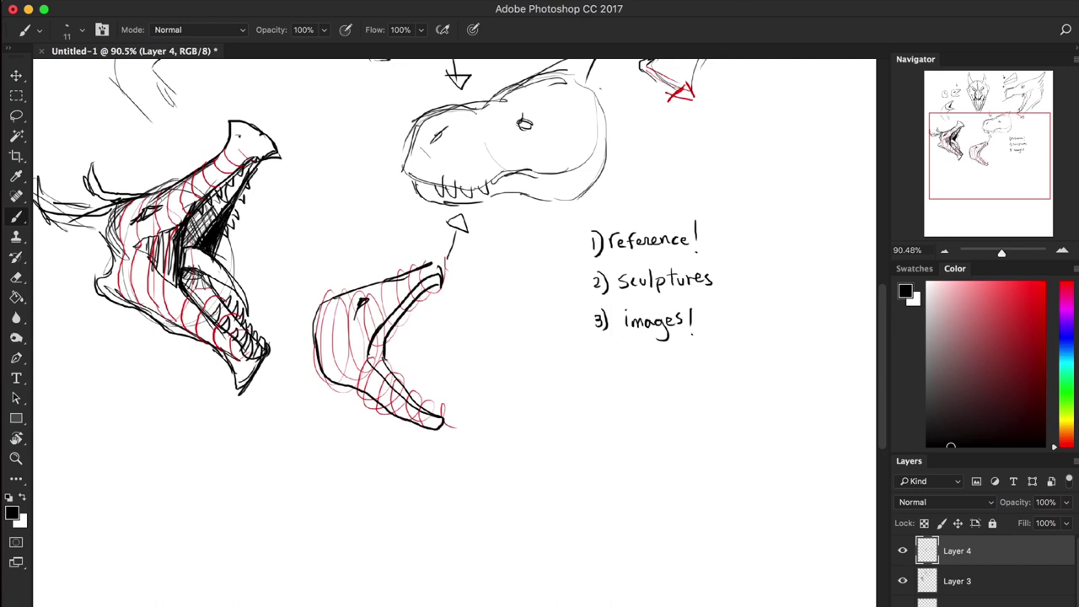
pyautogui.moveTo(332, 298)
pyautogui.mouseDown()
pyautogui.moveTo(293, 292)
pyautogui.moveTo(303, 325)
pyautogui.mouseUp()
pyautogui.moveTo(316, 309)
pyautogui.mouseDown()
pyautogui.moveTo(344, 300)
pyautogui.moveTo(311, 277)
pyautogui.mouseUp()
pyautogui.moveTo(321, 289)
pyautogui.mouseDown()
pyautogui.moveTo(304, 299)
pyautogui.moveTo(264, 247)
pyautogui.mouseUp()
pyautogui.moveTo(263, 247)
pyautogui.mouseDown()
pyautogui.moveTo(308, 308)
pyautogui.moveTo(313, 281)
pyautogui.mouseUp()
pyautogui.moveTo(292, 252); pyautogui.dragTo(316, 302)
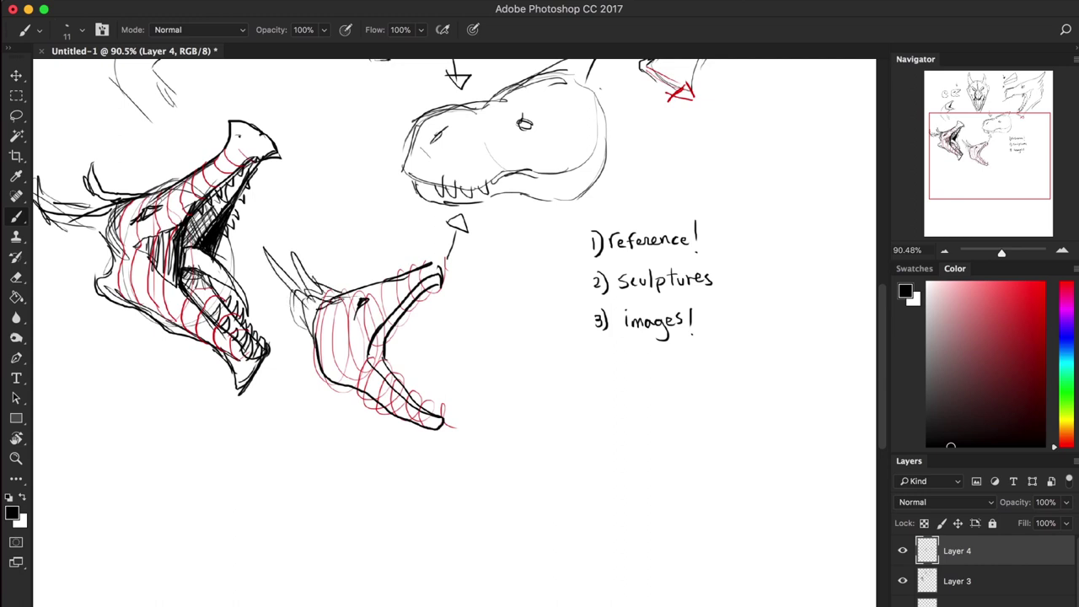
pyautogui.moveTo(380, 335); pyautogui.dragTo(367, 359)
# Step: Handwrite "4) Fantasy comes from" as the fourth line of the list
pyautogui.moveTo(621, 345)
pyautogui.mouseDown()
pyautogui.moveTo(620, 363)
pyautogui.moveTo(610, 363)
pyautogui.moveTo(649, 357)
pyautogui.mouseUp()
pyautogui.moveTo(654, 344); pyautogui.dragTo(654, 361)
pyautogui.moveTo(648, 353); pyautogui.dragTo(669, 365)
pyautogui.moveTo(677, 355)
pyautogui.mouseDown()
pyautogui.moveTo(681, 376)
pyautogui.moveTo(720, 353)
pyautogui.mouseUp()
pyautogui.moveTo(726, 359); pyautogui.dragTo(742, 359)
pyautogui.moveTo(744, 355); pyautogui.dragTo(750, 361)
pyautogui.moveTo(771, 358); pyautogui.dragTo(782, 341)
pyautogui.moveTo(782, 360); pyautogui.dragTo(809, 358)
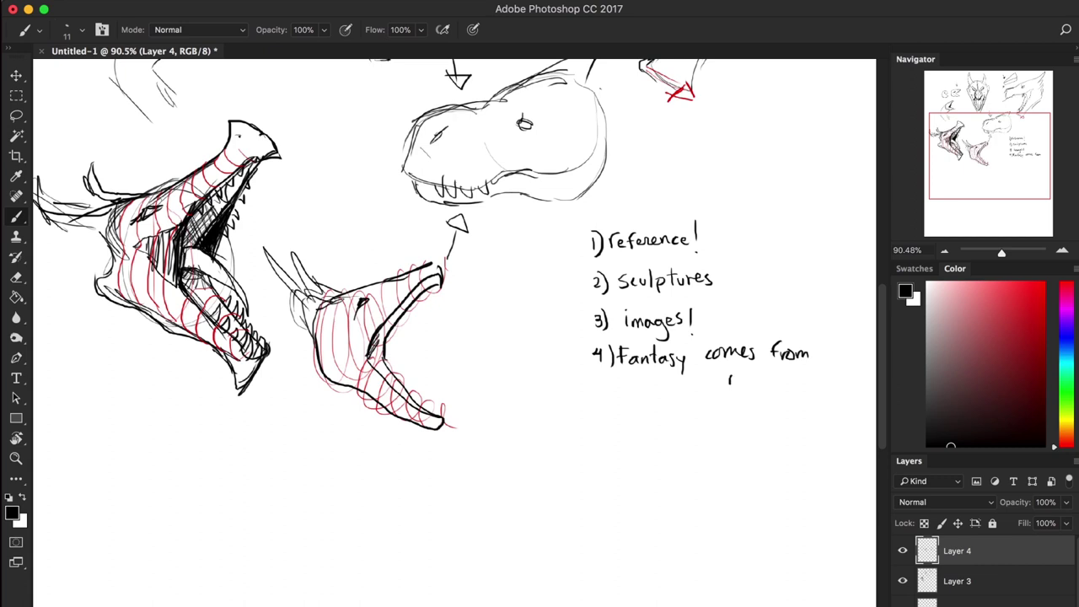
# Step: Finish the fourth note with the word "reality" and underline both "Fantasy" and "reality"
pyautogui.moveTo(730, 382); pyautogui.dragTo(737, 374)
pyautogui.moveTo(739, 380); pyautogui.dragTo(753, 384)
pyautogui.moveTo(759, 367)
pyautogui.mouseDown()
pyautogui.moveTo(758, 383)
pyautogui.moveTo(772, 387)
pyautogui.mouseUp()
pyautogui.moveTo(766, 376); pyautogui.dragTo(781, 384)
pyautogui.moveTo(786, 377); pyautogui.dragTo(790, 391)
pyautogui.moveTo(620, 371); pyautogui.dragTo(697, 375)
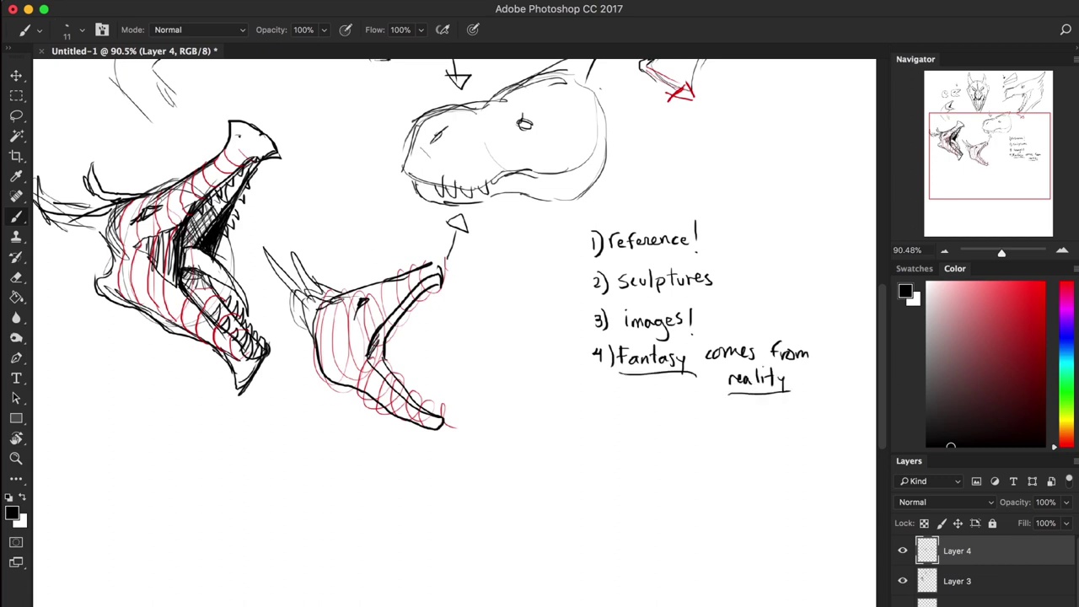
# Step: Frame the list of notes with short accent lines and underline "reference"
pyautogui.moveTo(432, 179)
pyautogui.mouseDown()
pyautogui.moveTo(417, 173)
pyautogui.moveTo(459, 274)
pyautogui.moveTo(423, 371)
pyautogui.mouseUp()
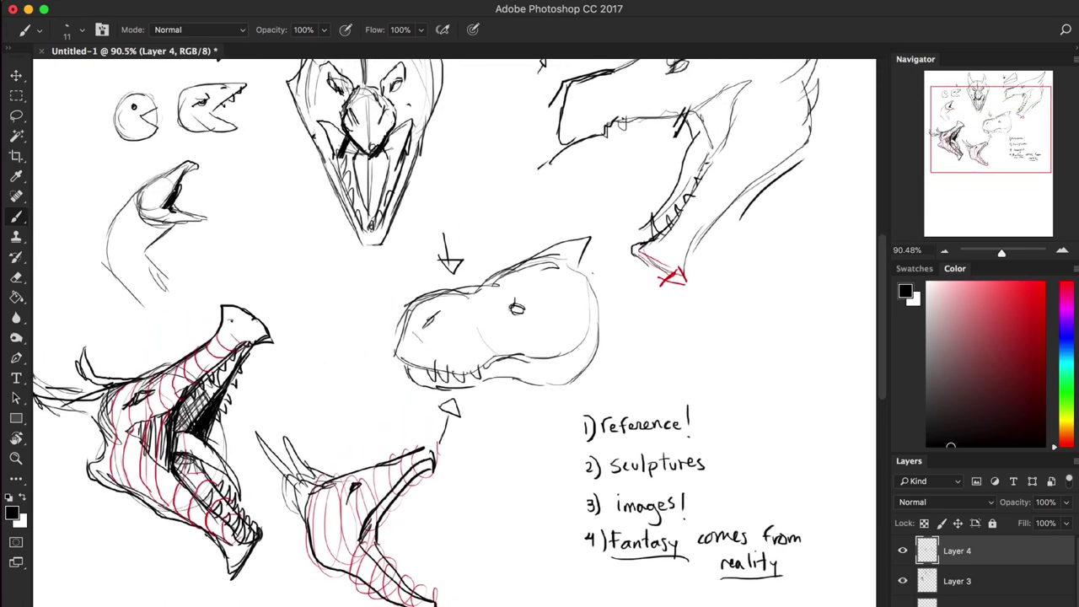
pyautogui.moveTo(589, 389)
pyautogui.mouseDown()
pyautogui.moveTo(554, 412)
pyautogui.moveTo(539, 553)
pyautogui.mouseUp()
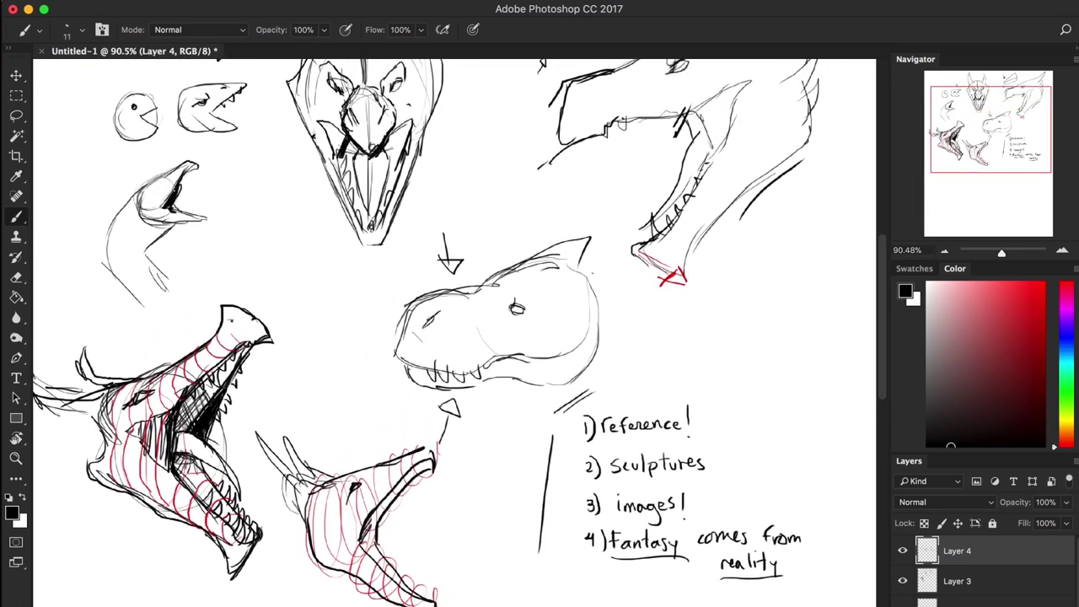
pyautogui.moveTo(560, 436); pyautogui.dragTo(546, 543)
pyautogui.moveTo(656, 390)
pyautogui.mouseDown()
pyautogui.moveTo(707, 389)
pyautogui.moveTo(716, 502)
pyautogui.mouseUp()
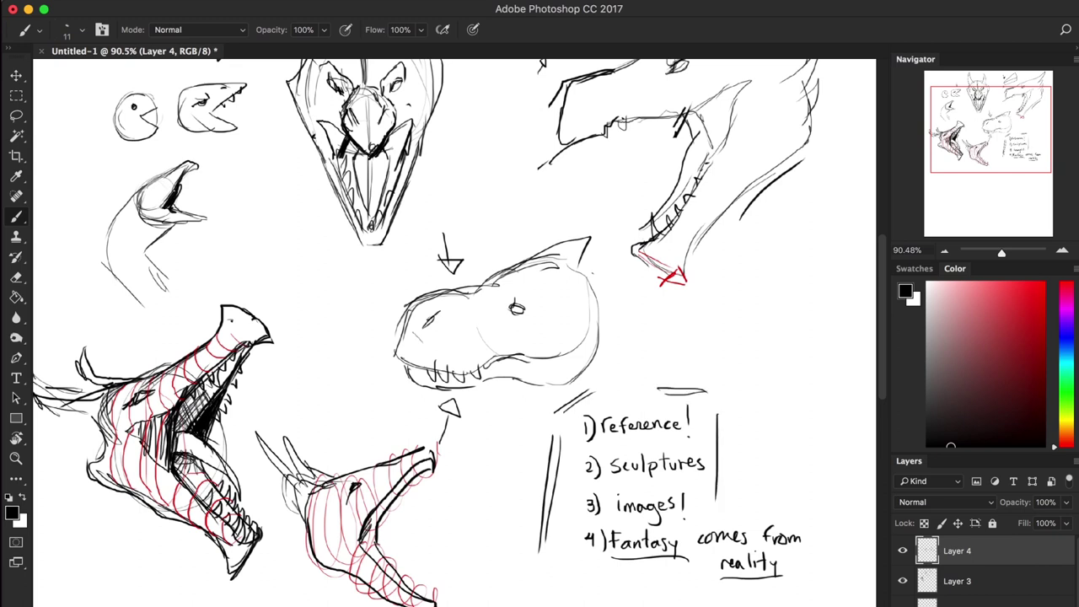
pyautogui.moveTo(725, 414); pyautogui.dragTo(722, 492)
pyautogui.moveTo(607, 436); pyautogui.dragTo(678, 440)
# Step: Draw a row of upper teeth on the large side-view head, add a nostril and darken its eye
pyautogui.moveTo(343, 291); pyautogui.dragTo(415, 244)
pyautogui.scroll(6, 415, 244)
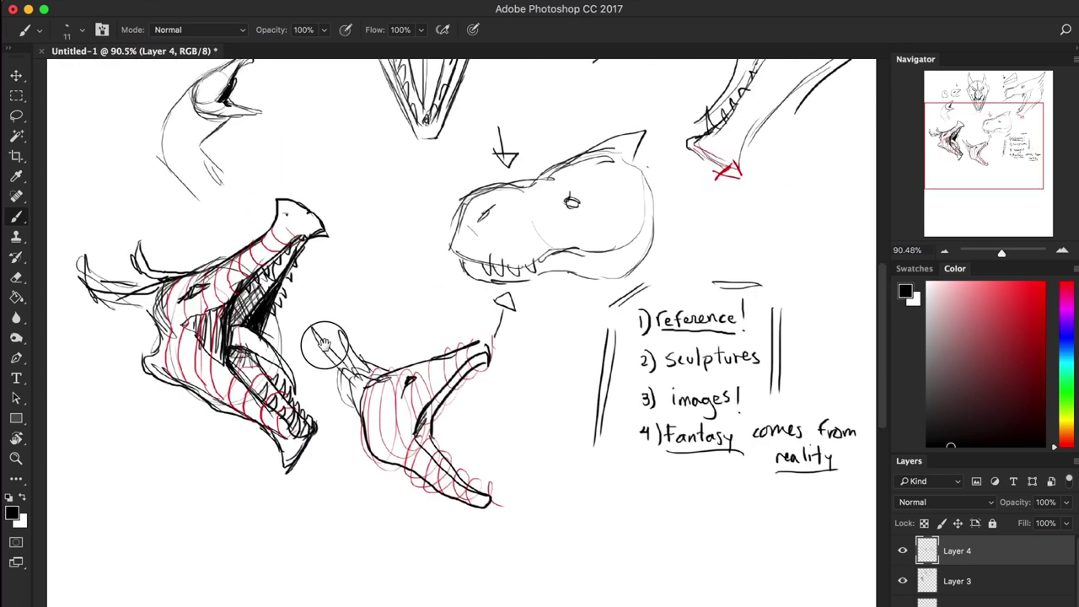
pyautogui.moveTo(588, 276); pyautogui.dragTo(592, 326)
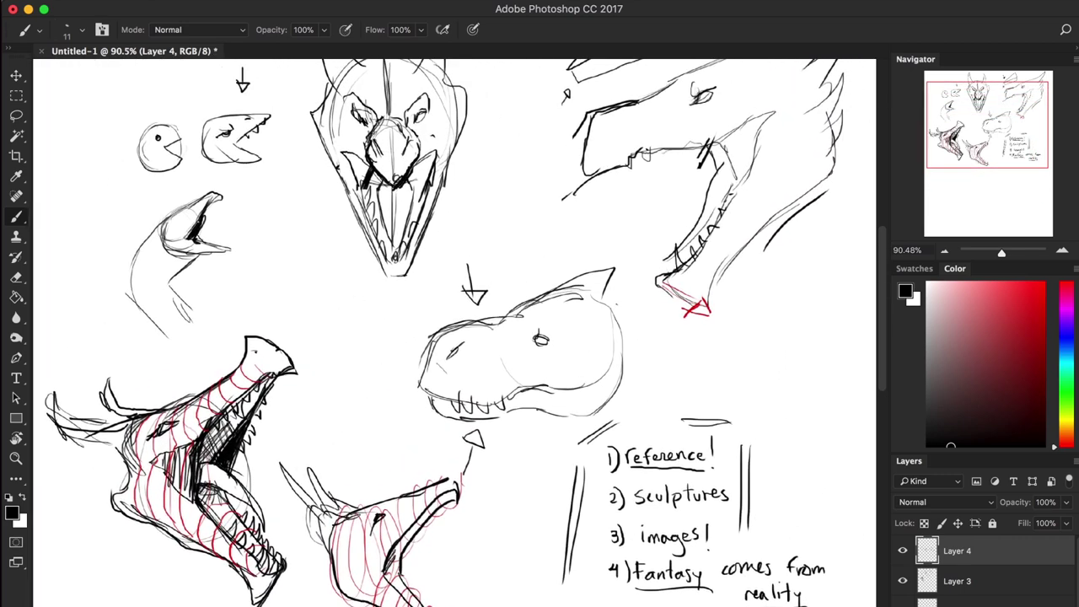
pyautogui.moveTo(639, 159)
pyautogui.mouseDown()
pyautogui.moveTo(633, 180)
pyautogui.moveTo(736, 136)
pyautogui.mouseUp()
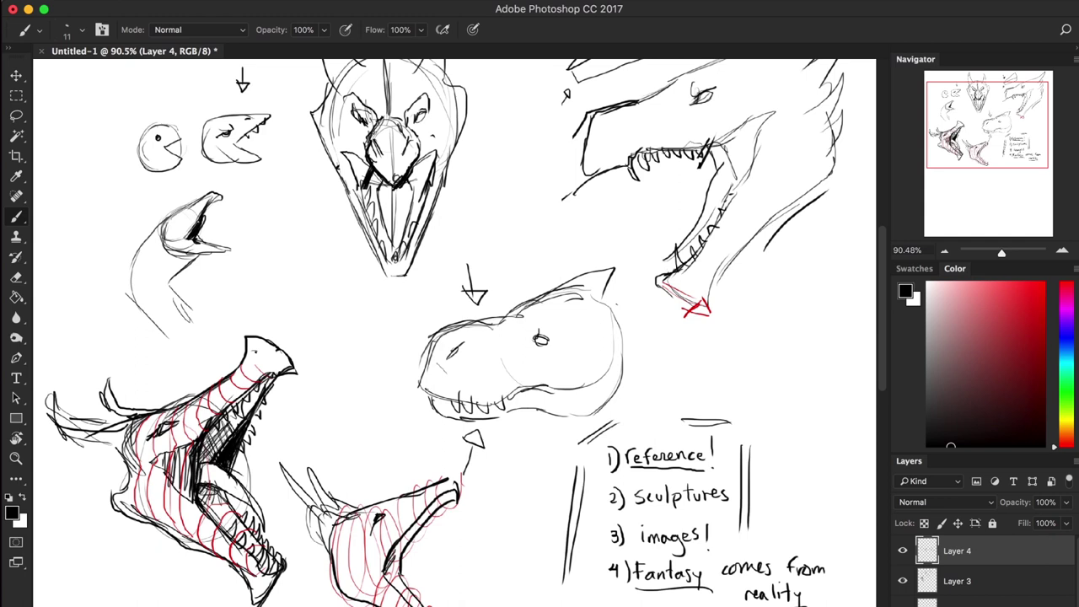
pyautogui.moveTo(621, 126); pyautogui.dragTo(607, 135)
pyautogui.moveTo(696, 101); pyautogui.dragTo(712, 92)
# Step: Merge Layer 4 down, erase the large side-view head's angular snout outline and redraw the snout and brow with a rounded contour
pyautogui.press('super+e')
pyautogui.press('e')
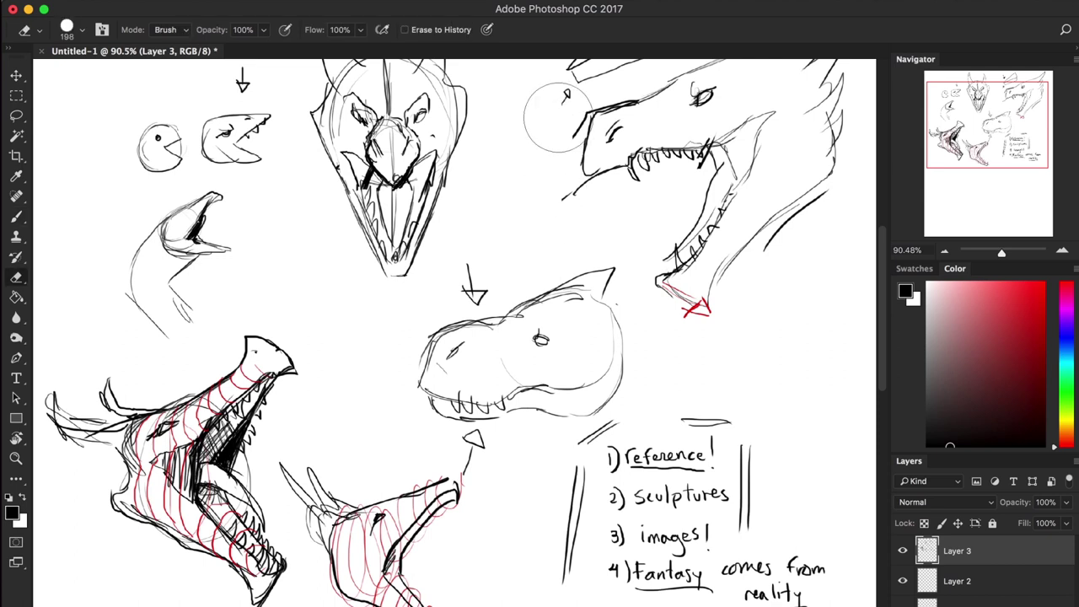
pyautogui.press('b')
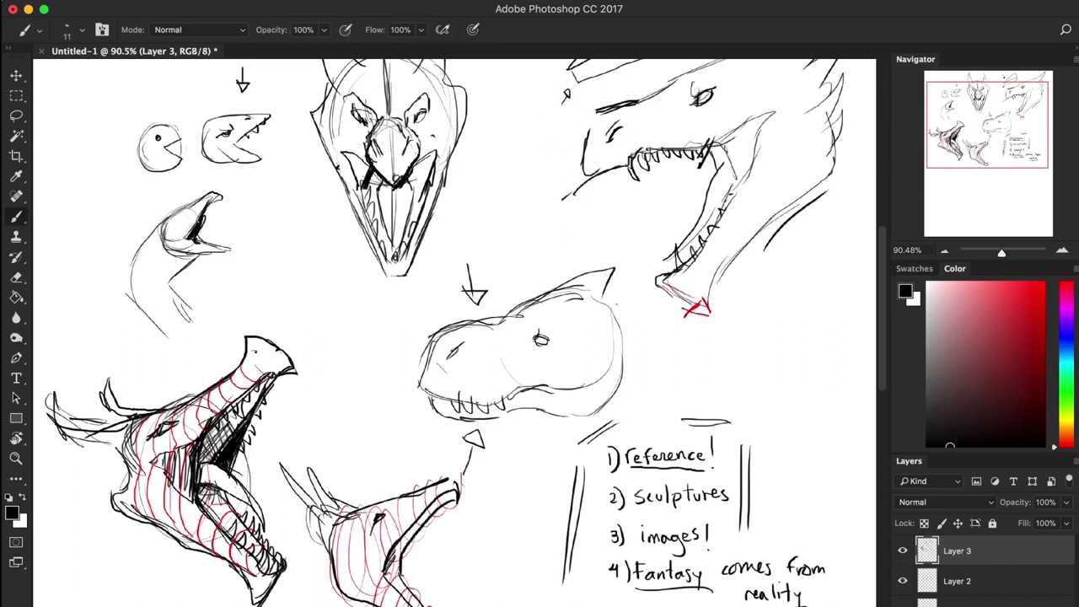
pyautogui.moveTo(608, 108)
pyautogui.mouseDown()
pyautogui.moveTo(589, 142)
pyautogui.moveTo(629, 109)
pyautogui.mouseUp()
pyautogui.moveTo(692, 85); pyautogui.dragTo(694, 104)
# Step: Strengthen the mouth corner and jaw contours of the large side-view head
pyautogui.moveTo(764, 131); pyautogui.dragTo(726, 215)
pyautogui.moveTo(603, 185); pyautogui.dragTo(779, 105)
pyautogui.moveTo(676, 222)
pyautogui.mouseDown()
pyautogui.moveTo(740, 194)
pyautogui.moveTo(684, 291)
pyautogui.mouseUp()
pyautogui.moveTo(583, 400); pyautogui.dragTo(585, 385)
# Step: Sketch a large circle below the written notes as the skull of a new head
pyautogui.scroll(-5, 586, 385)
pyautogui.hscroll(-2, 586, 385)
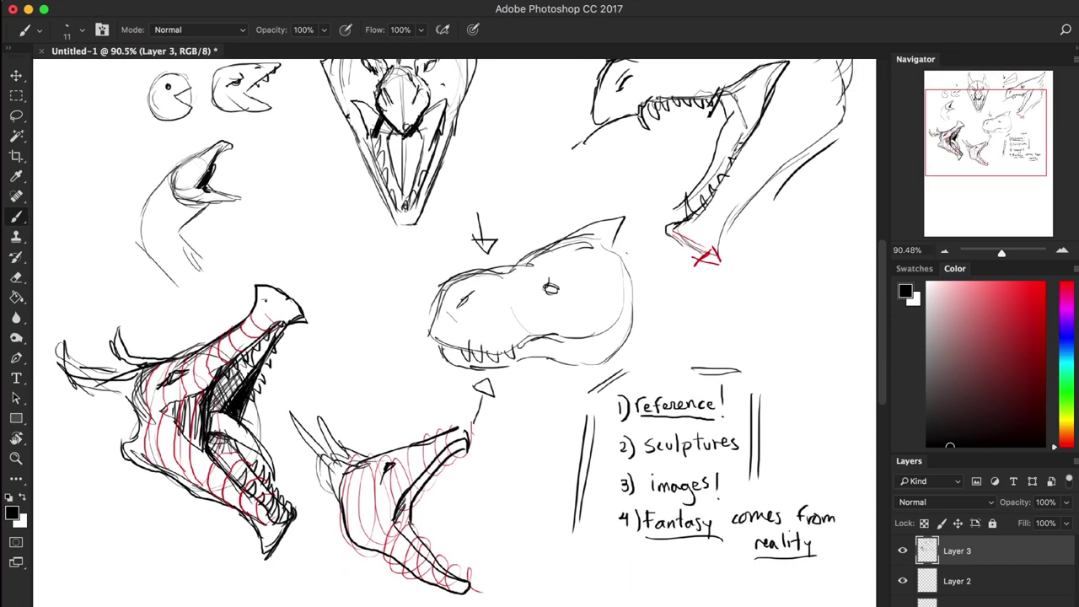
pyautogui.moveTo(550, 236)
pyautogui.mouseDown()
pyautogui.moveTo(534, 337)
pyautogui.moveTo(568, 269)
pyautogui.moveTo(555, 263)
pyautogui.mouseUp()
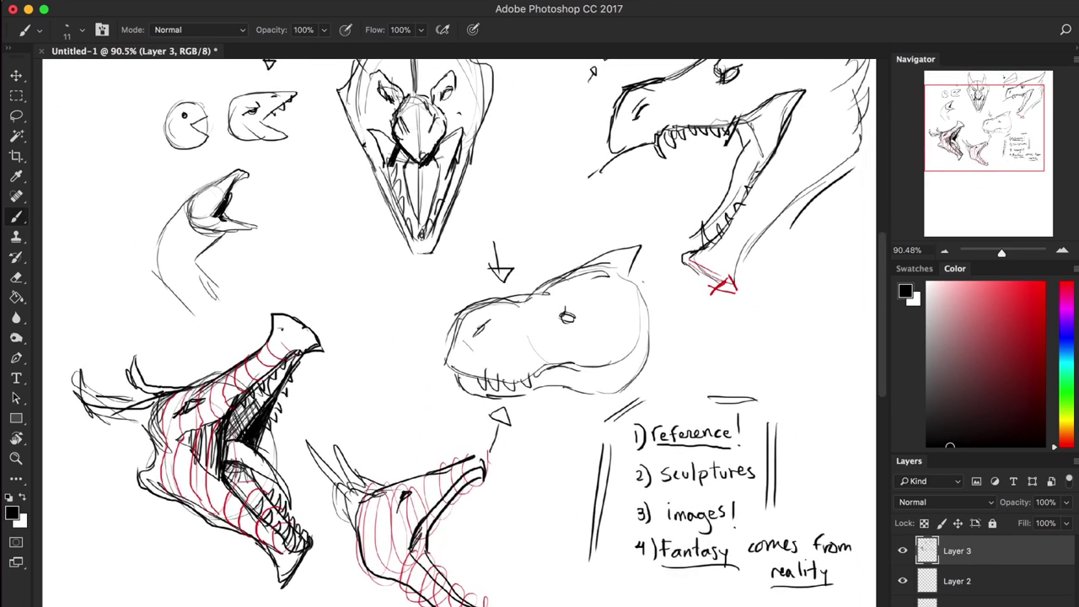
pyautogui.scroll(-3, 542, 332)
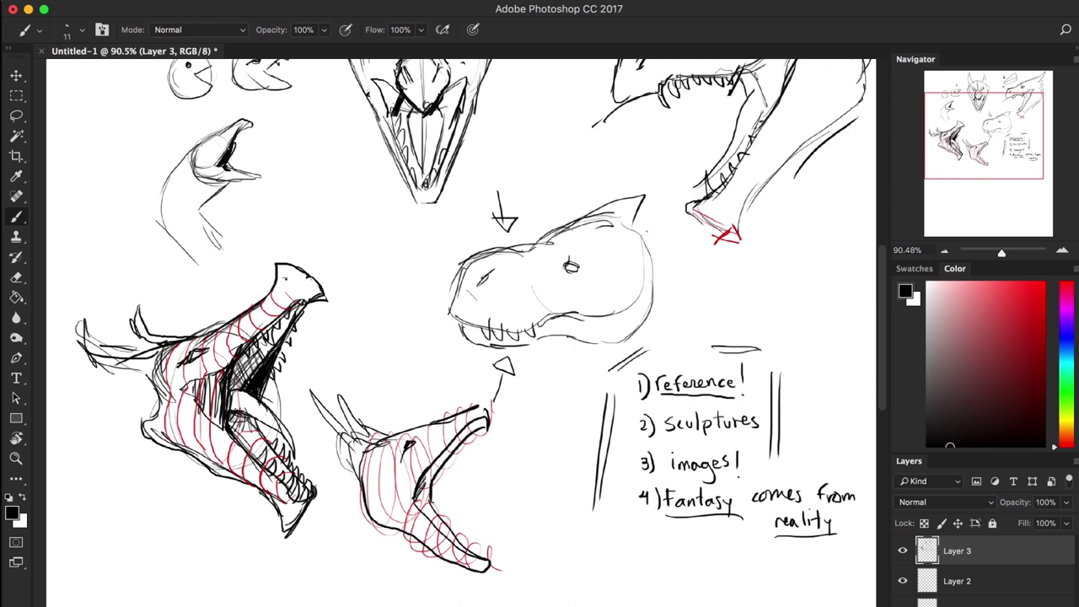
pyautogui.scroll(-8, 455, 329)
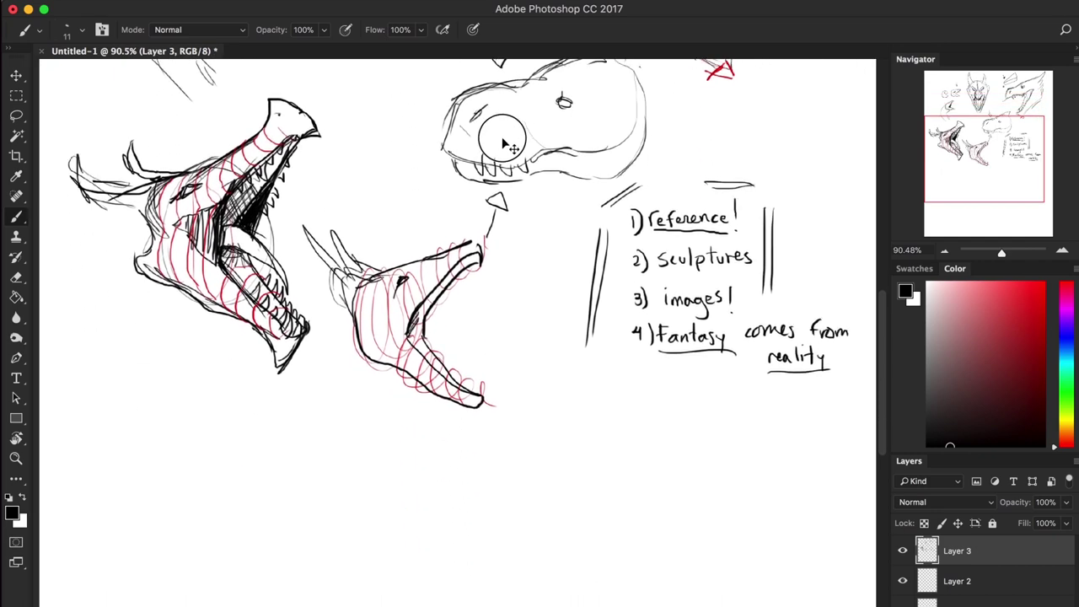
pyautogui.moveTo(657, 352); pyautogui.dragTo(627, 463)
pyautogui.moveTo(698, 396)
pyautogui.mouseDown()
pyautogui.moveTo(694, 385)
pyautogui.moveTo(584, 388)
pyautogui.moveTo(706, 370)
pyautogui.mouseUp()
pyautogui.moveTo(587, 399); pyautogui.dragTo(605, 455)
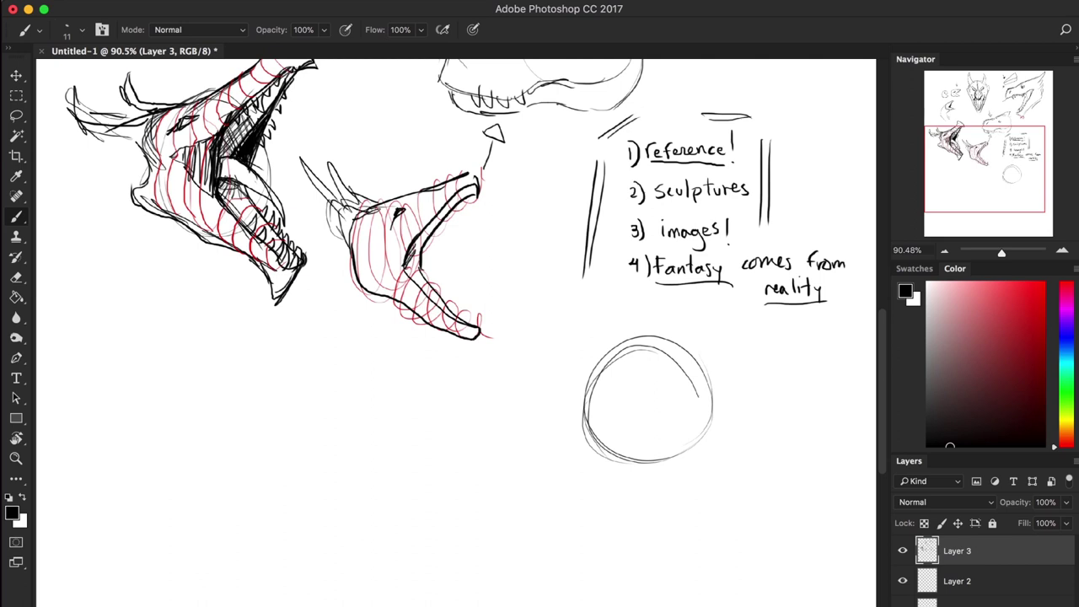
# Step: Add a very short snout and a large eye to the new circular head
pyautogui.moveTo(609, 368)
pyautogui.mouseDown()
pyautogui.moveTo(554, 406)
pyautogui.moveTo(550, 442)
pyautogui.moveTo(600, 456)
pyautogui.mouseUp()
pyautogui.moveTo(607, 411)
pyautogui.mouseDown()
pyautogui.moveTo(631, 403)
pyautogui.moveTo(619, 377)
pyautogui.mouseUp()
pyautogui.moveTo(600, 406); pyautogui.dragTo(633, 408)
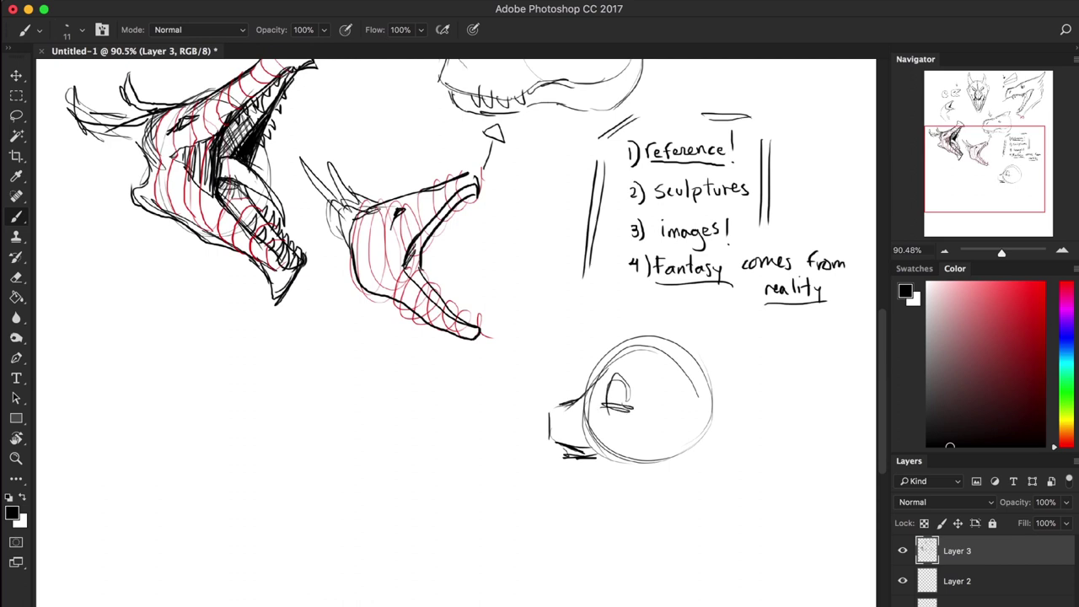
# Step: Draw a spiky crest and curved horn on the short-snouted head, then add its nostril and lower jaw line
pyautogui.moveTo(649, 349)
pyautogui.mouseDown()
pyautogui.moveTo(738, 306)
pyautogui.moveTo(686, 354)
pyautogui.mouseUp()
pyautogui.moveTo(590, 386)
pyautogui.mouseDown()
pyautogui.moveTo(679, 335)
pyautogui.moveTo(607, 349)
pyautogui.mouseUp()
pyautogui.moveTo(597, 351)
pyautogui.mouseDown()
pyautogui.moveTo(632, 334)
pyautogui.moveTo(654, 305)
pyautogui.mouseUp()
pyautogui.moveTo(654, 305)
pyautogui.mouseDown()
pyautogui.moveTo(635, 324)
pyautogui.moveTo(689, 315)
pyautogui.mouseUp()
pyautogui.moveTo(563, 426); pyautogui.dragTo(572, 416)
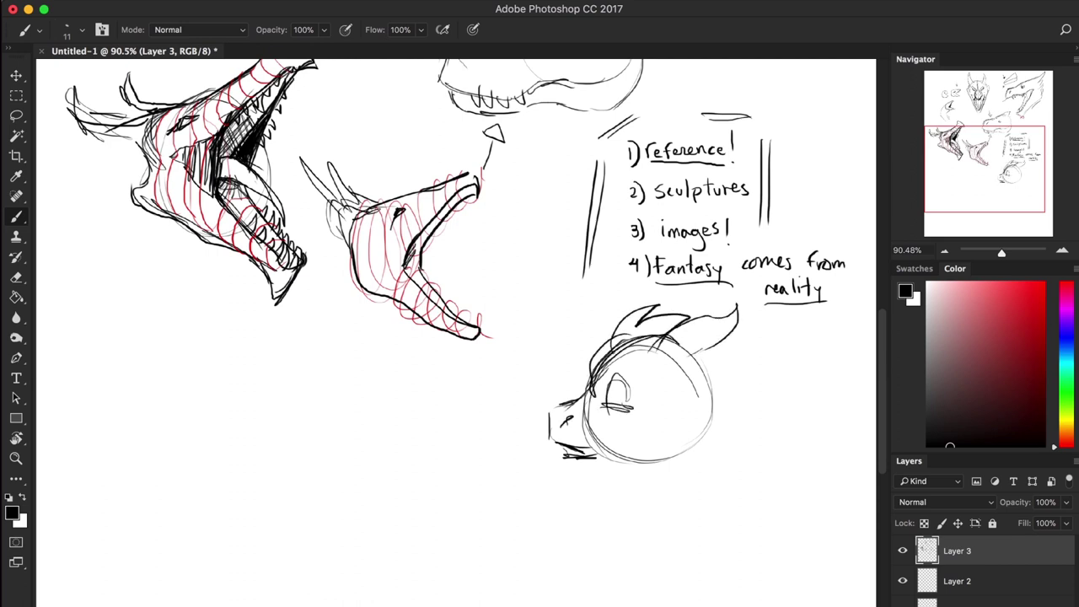
pyautogui.moveTo(592, 460); pyautogui.dragTo(656, 463)
pyautogui.moveTo(629, 456)
pyautogui.mouseDown()
pyautogui.moveTo(711, 386)
pyautogui.moveTo(676, 451)
pyautogui.mouseUp()
# Step: Sketch a second circle-based head beside it with a longer rounded snout, brow ridge, nostril, lower jaw and jaw corner
pyautogui.moveTo(455, 420); pyautogui.dragTo(559, 340)
pyautogui.moveTo(539, 303)
pyautogui.mouseDown()
pyautogui.moveTo(506, 403)
pyautogui.moveTo(472, 310)
pyautogui.mouseUp()
pyautogui.moveTo(435, 346)
pyautogui.mouseDown()
pyautogui.moveTo(453, 313)
pyautogui.moveTo(469, 340)
pyautogui.moveTo(460, 354)
pyautogui.moveTo(425, 352)
pyautogui.moveTo(360, 379)
pyautogui.moveTo(376, 399)
pyautogui.moveTo(474, 377)
pyautogui.mouseUp()
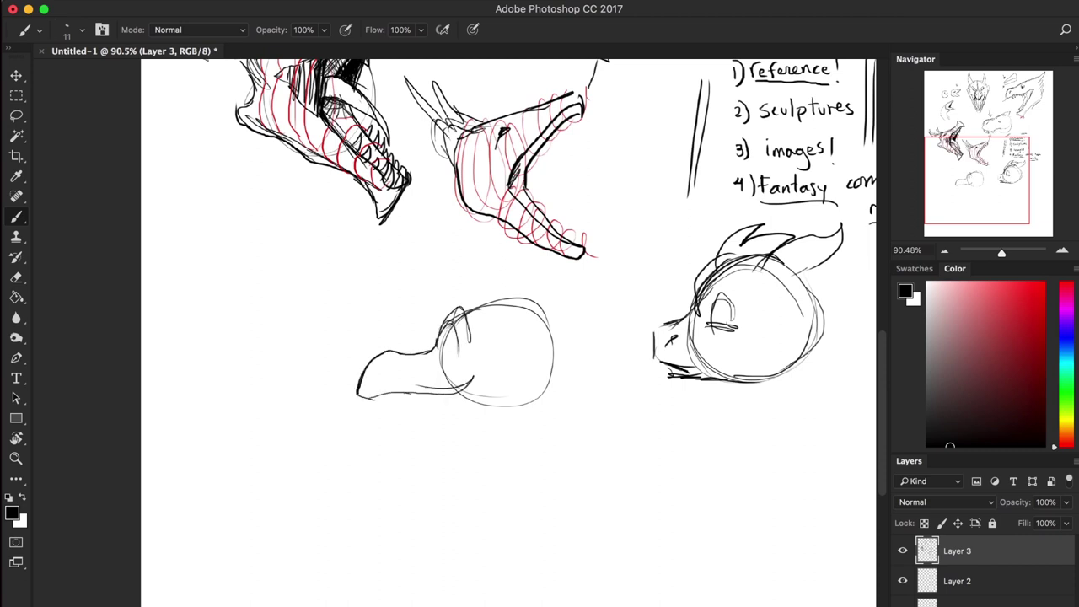
pyautogui.moveTo(371, 401); pyautogui.dragTo(486, 406)
pyautogui.moveTo(454, 337)
pyautogui.mouseDown()
pyautogui.moveTo(438, 365)
pyautogui.moveTo(436, 347)
pyautogui.mouseUp()
pyautogui.moveTo(476, 407)
pyautogui.mouseDown()
pyautogui.moveTo(503, 408)
pyautogui.moveTo(506, 366)
pyautogui.mouseUp()
pyautogui.moveTo(469, 305)
pyautogui.mouseDown()
pyautogui.moveTo(538, 319)
pyautogui.moveTo(554, 308)
pyautogui.mouseUp()
# Step: Sketch a third head below from a circle with a long sloping snout, slim lower jaw and pointed chin spikes
pyautogui.moveTo(636, 430); pyautogui.dragTo(582, 291)
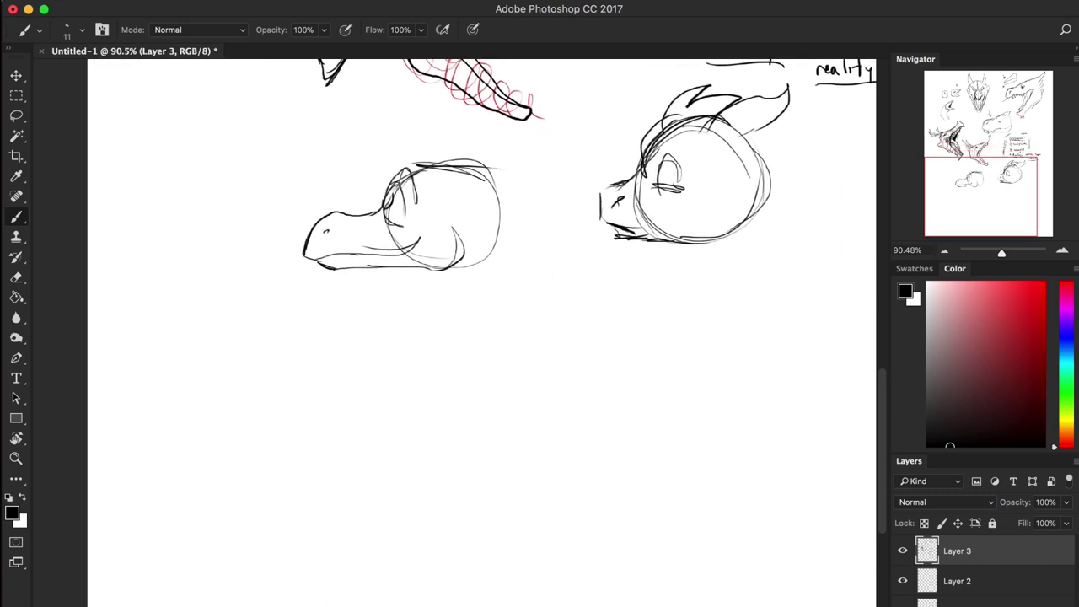
pyautogui.moveTo(548, 347)
pyautogui.mouseDown()
pyautogui.moveTo(643, 354)
pyautogui.moveTo(595, 411)
pyautogui.mouseUp()
pyautogui.moveTo(551, 329); pyautogui.dragTo(643, 388)
pyautogui.moveTo(527, 341)
pyautogui.mouseDown()
pyautogui.moveTo(600, 310)
pyautogui.moveTo(516, 341)
pyautogui.mouseUp()
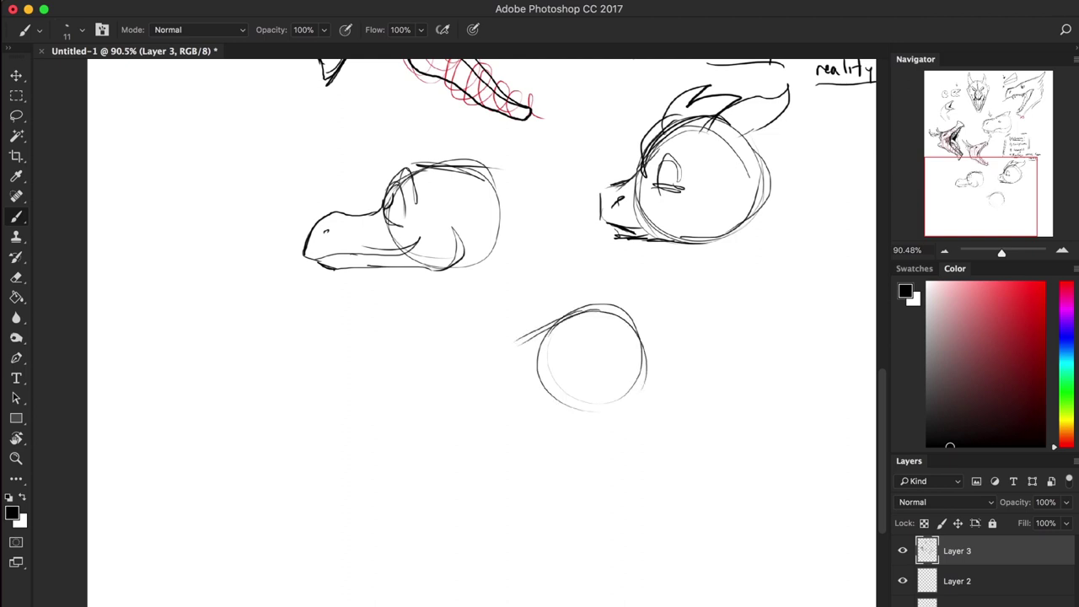
pyautogui.moveTo(577, 305); pyautogui.dragTo(529, 329)
pyautogui.moveTo(534, 325); pyautogui.dragTo(444, 380)
pyautogui.moveTo(516, 350)
pyautogui.mouseDown()
pyautogui.moveTo(432, 392)
pyautogui.moveTo(457, 414)
pyautogui.moveTo(573, 377)
pyautogui.mouseUp()
pyautogui.moveTo(470, 407)
pyautogui.mouseDown()
pyautogui.moveTo(447, 424)
pyautogui.moveTo(443, 485)
pyautogui.mouseUp()
pyautogui.moveTo(449, 440)
pyautogui.mouseDown()
pyautogui.moveTo(466, 485)
pyautogui.moveTo(619, 374)
pyautogui.moveTo(618, 406)
pyautogui.mouseUp()
# Step: Add a spiked frill behind the long-snouted head, reinforce its skull top and draw a narrow eye
pyautogui.moveTo(629, 334); pyautogui.dragTo(684, 309)
pyautogui.moveTo(686, 308); pyautogui.dragTo(642, 413)
pyautogui.moveTo(640, 410); pyautogui.dragTo(613, 404)
pyautogui.moveTo(566, 312); pyautogui.dragTo(636, 309)
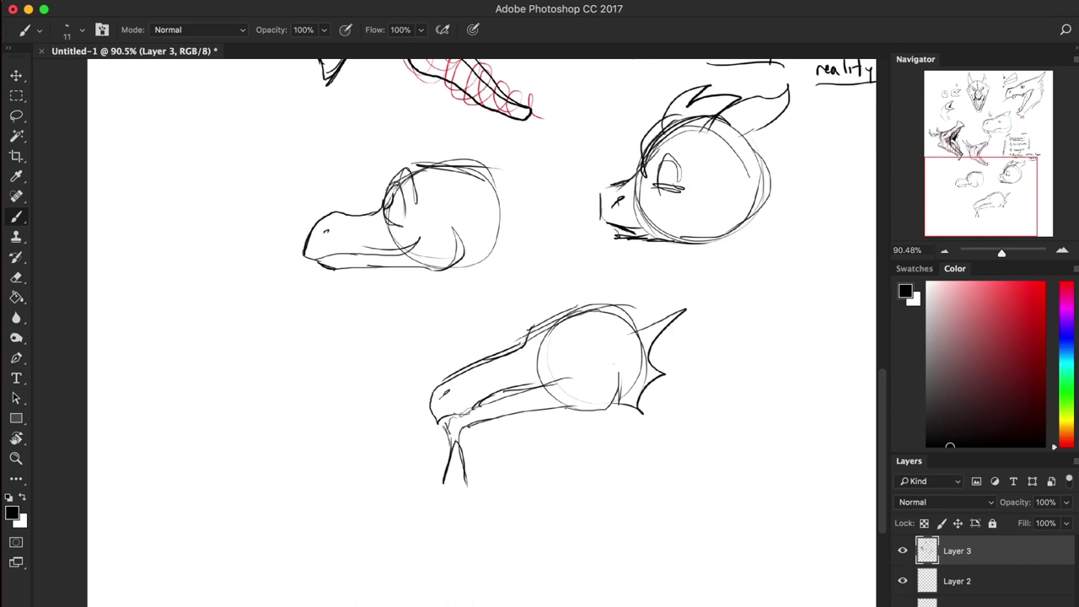
pyautogui.moveTo(546, 348); pyautogui.dragTo(548, 355)
pyautogui.moveTo(546, 346)
pyautogui.mouseDown()
pyautogui.moveTo(581, 347)
pyautogui.moveTo(556, 352)
pyautogui.mouseUp()
pyautogui.moveTo(544, 347); pyautogui.dragTo(566, 341)
# Step: Draw dark red guide arcs at the snout tips of the three circle-based heads, adding radius lines to the medium-snouted one
pyautogui.hscroll(5, 553, 301)
pyautogui.scroll(2, 553, 300)
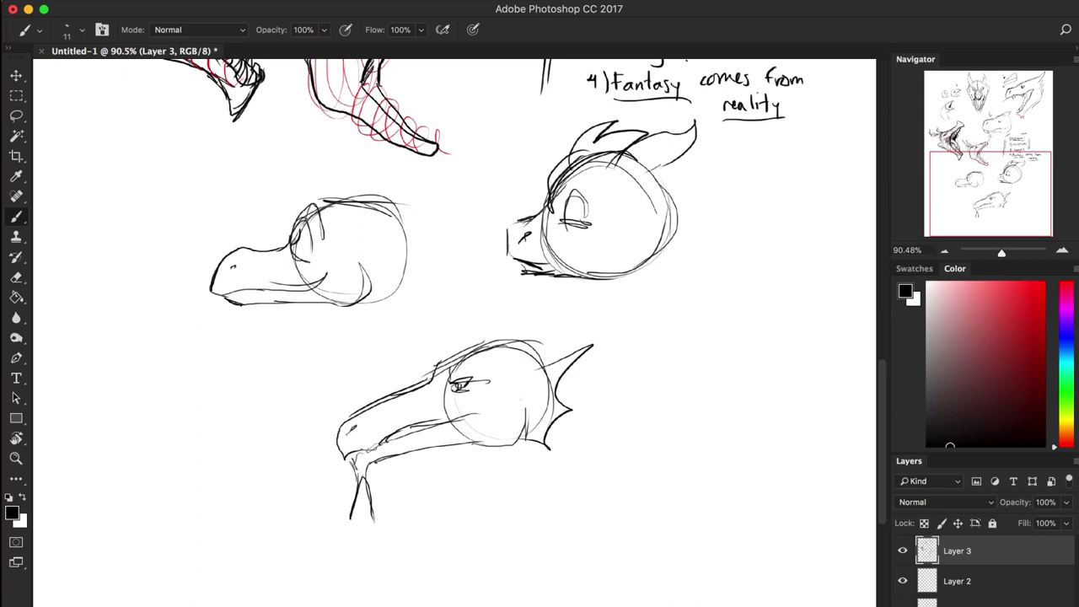
pyautogui.moveTo(938, 364); pyautogui.dragTo(1036, 340)
pyautogui.moveTo(203, 216); pyautogui.dragTo(246, 356)
pyautogui.moveTo(211, 191); pyautogui.dragTo(258, 380)
pyautogui.moveTo(212, 203); pyautogui.dragTo(298, 216)
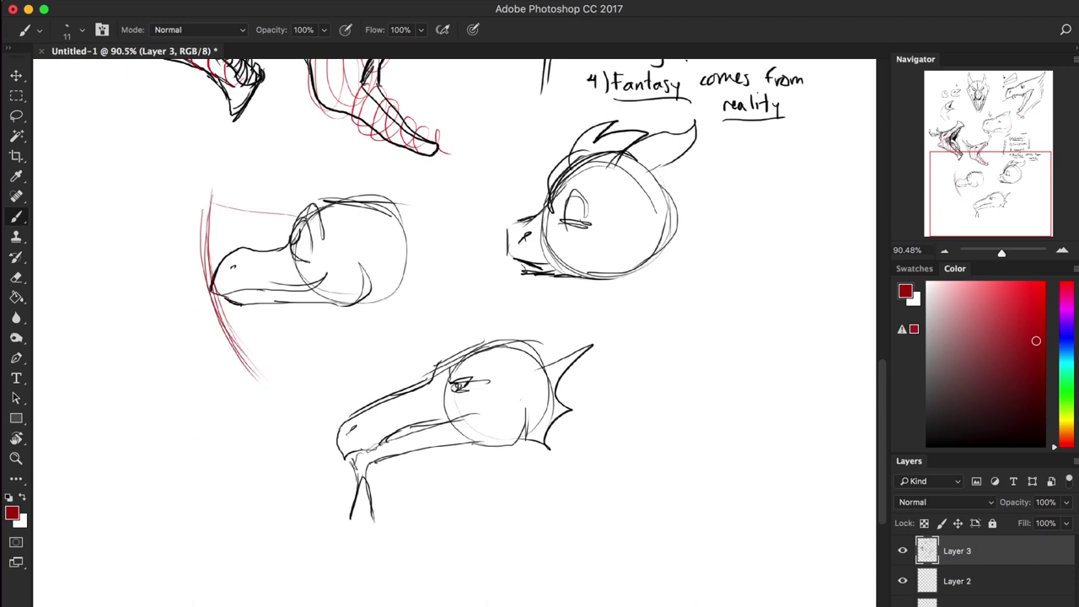
pyautogui.moveTo(335, 314); pyautogui.dragTo(258, 376)
pyautogui.moveTo(335, 376)
pyautogui.mouseDown()
pyautogui.moveTo(402, 543)
pyautogui.moveTo(387, 543)
pyautogui.mouseUp()
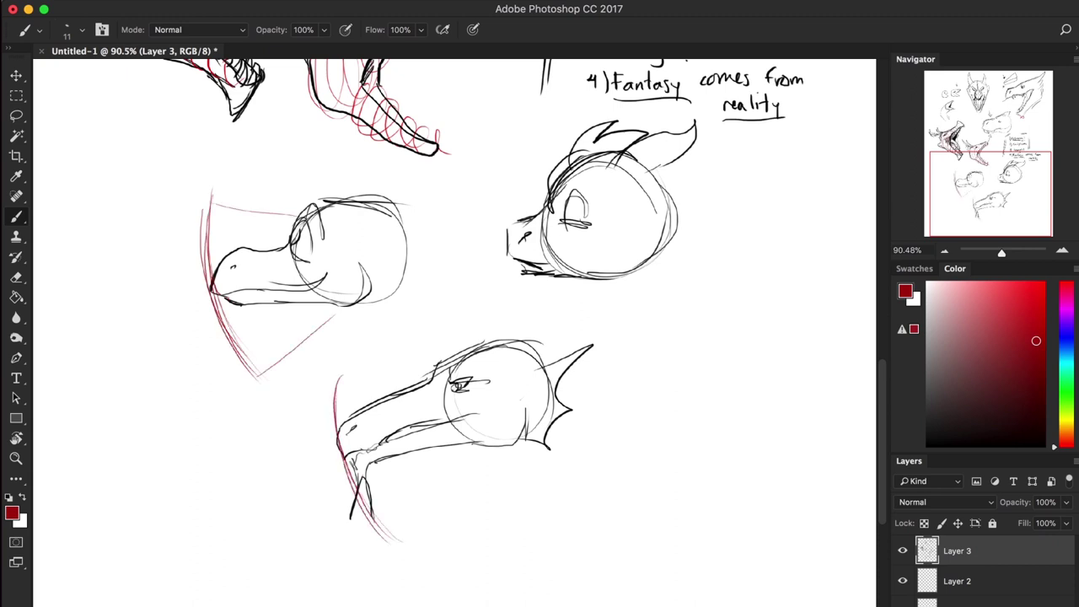
pyautogui.moveTo(497, 175); pyautogui.dragTo(526, 305)
# Step: Draw a red arrow down onto the medium snout and mark it with an X and the word "open"
pyautogui.moveTo(256, 187)
pyautogui.mouseDown()
pyautogui.moveTo(262, 244)
pyautogui.moveTo(278, 216)
pyautogui.mouseUp()
pyautogui.moveTo(250, 217); pyautogui.dragTo(278, 215)
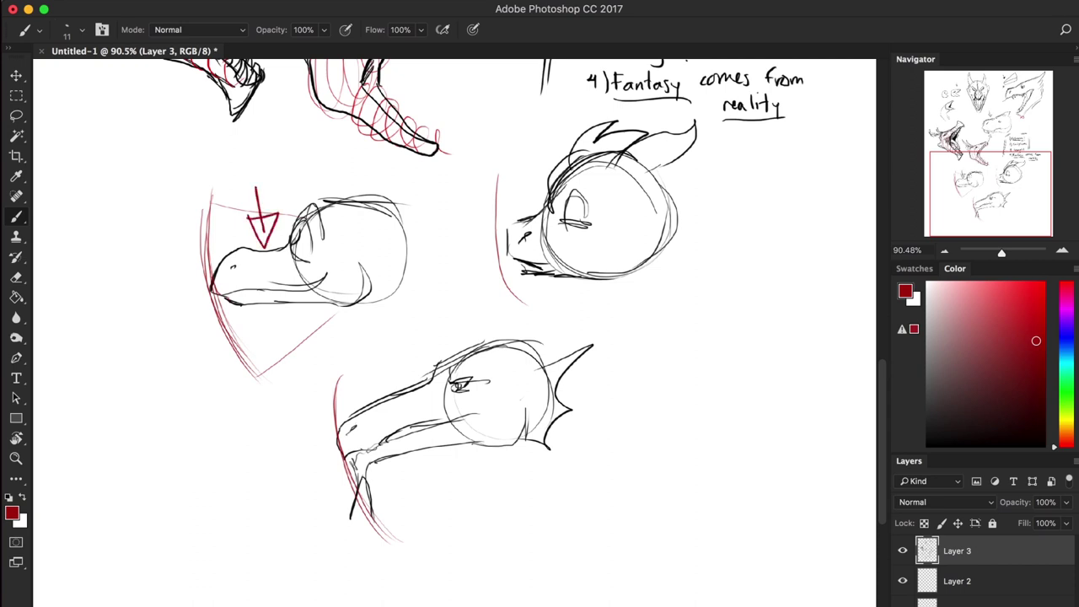
pyautogui.moveTo(242, 150); pyautogui.dragTo(278, 176)
pyautogui.moveTo(272, 136)
pyautogui.mouseDown()
pyautogui.moveTo(242, 184)
pyautogui.moveTo(290, 161)
pyautogui.moveTo(329, 163)
pyautogui.mouseUp()
# Step: Draw a red arrow up to the same head's lower jaw and label it "opens (hinge)"
pyautogui.moveTo(258, 329)
pyautogui.mouseDown()
pyautogui.moveTo(263, 360)
pyautogui.moveTo(268, 323)
pyautogui.moveTo(292, 358)
pyautogui.mouseUp()
pyautogui.moveTo(298, 347)
pyautogui.mouseDown()
pyautogui.moveTo(300, 369)
pyautogui.moveTo(302, 357)
pyautogui.mouseUp()
pyautogui.moveTo(307, 349)
pyautogui.mouseDown()
pyautogui.moveTo(380, 338)
pyautogui.moveTo(400, 318)
pyautogui.moveTo(398, 342)
pyautogui.mouseUp()
pyautogui.moveTo(404, 317); pyautogui.dragTo(418, 320)
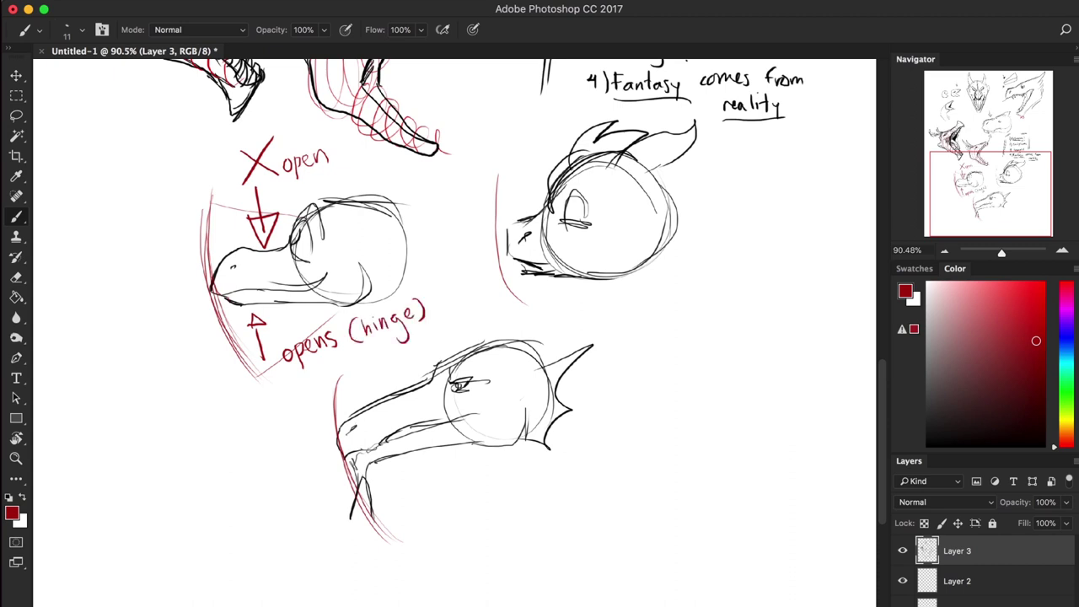
# Step: Mark the medium-snouted head's jaw hinge with a red circled X, a line along the lower jaw and a downward arrow at the snout tip
pyautogui.moveTo(355, 265)
pyautogui.mouseDown()
pyautogui.moveTo(339, 295)
pyautogui.moveTo(355, 265)
pyautogui.moveTo(363, 290)
pyautogui.mouseUp()
pyautogui.moveTo(362, 275)
pyautogui.mouseDown()
pyautogui.moveTo(351, 291)
pyautogui.moveTo(236, 300)
pyautogui.moveTo(223, 368)
pyautogui.mouseUp()
pyautogui.moveTo(207, 344)
pyautogui.mouseDown()
pyautogui.moveTo(221, 369)
pyautogui.moveTo(236, 347)
pyautogui.mouseUp()
pyautogui.moveTo(236, 347); pyautogui.dragTo(207, 346)
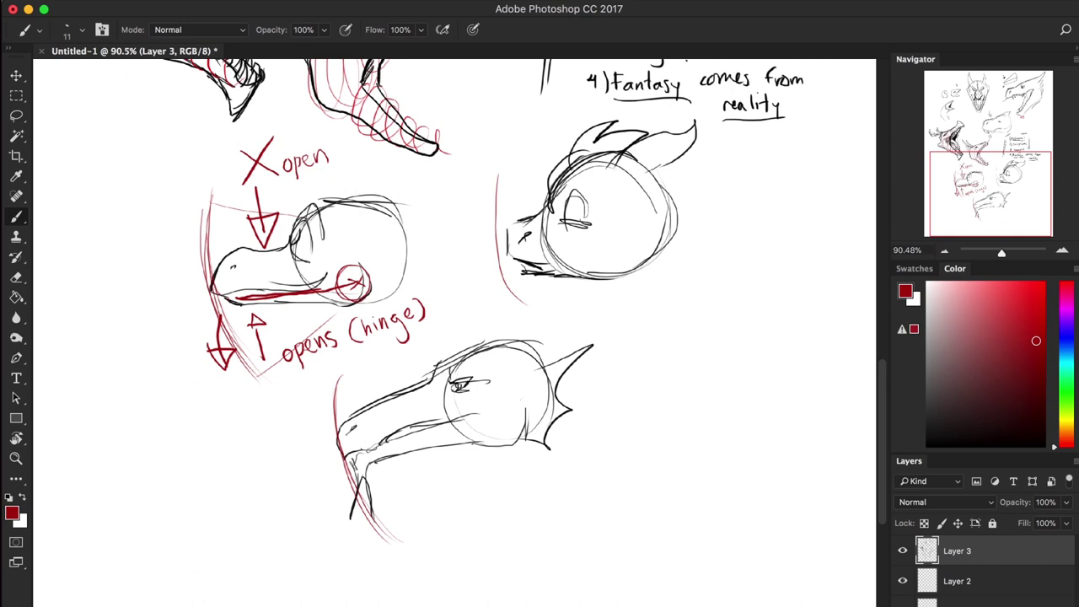
# Step: Reinforce the red guide arc at the short-snouted head's tip with extra strokes and a line along the top of the snout
pyautogui.moveTo(524, 222); pyautogui.dragTo(502, 249)
pyautogui.moveTo(494, 179); pyautogui.dragTo(519, 305)
pyautogui.moveTo(494, 227); pyautogui.dragTo(539, 318)
pyautogui.moveTo(501, 180); pyautogui.dragTo(549, 328)
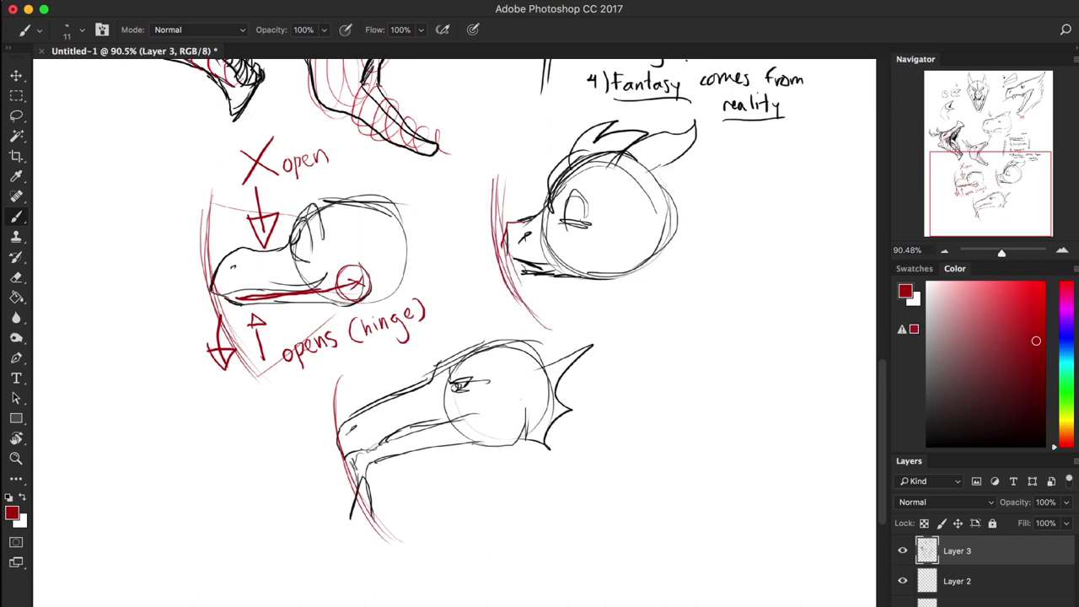
# Step: Switch to a near-black brush colour and sketch a new head's overlapping skull circles with a pointed upper snout below the short-snouted head
pyautogui.moveTo(966, 396); pyautogui.dragTo(970, 427)
pyautogui.moveTo(727, 285); pyautogui.dragTo(711, 408)
pyautogui.moveTo(770, 268); pyautogui.dragTo(721, 407)
pyautogui.moveTo(834, 309)
pyautogui.mouseDown()
pyautogui.moveTo(730, 285)
pyautogui.moveTo(764, 414)
pyautogui.mouseUp()
pyautogui.moveTo(847, 293); pyautogui.dragTo(755, 419)
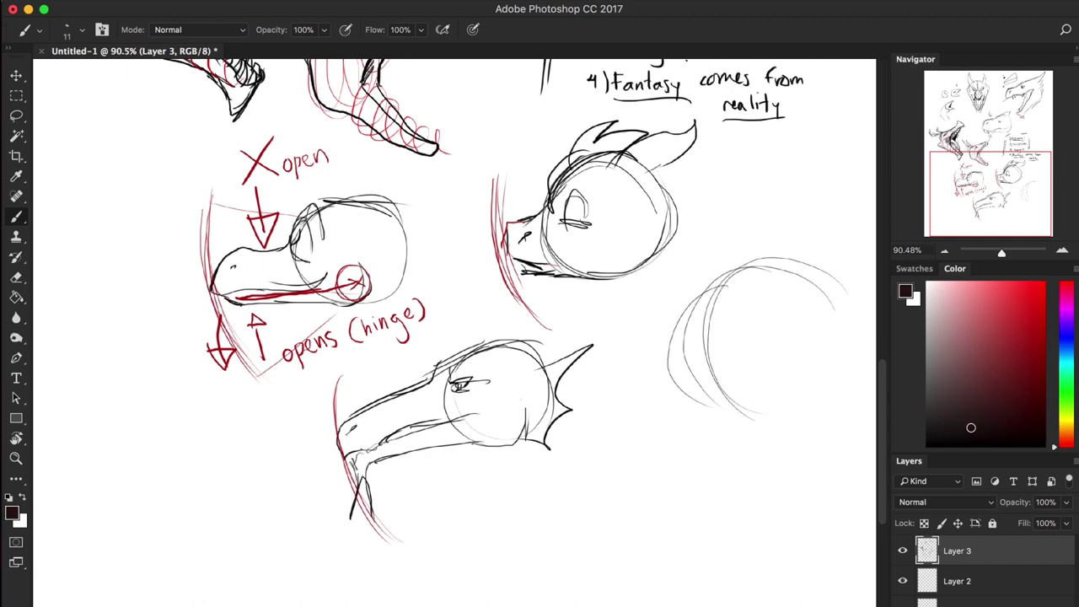
pyautogui.moveTo(822, 269)
pyautogui.mouseDown()
pyautogui.moveTo(721, 273)
pyautogui.moveTo(641, 295)
pyautogui.moveTo(632, 320)
pyautogui.moveTo(679, 340)
pyautogui.mouseUp()
pyautogui.moveTo(628, 313); pyautogui.dragTo(719, 352)
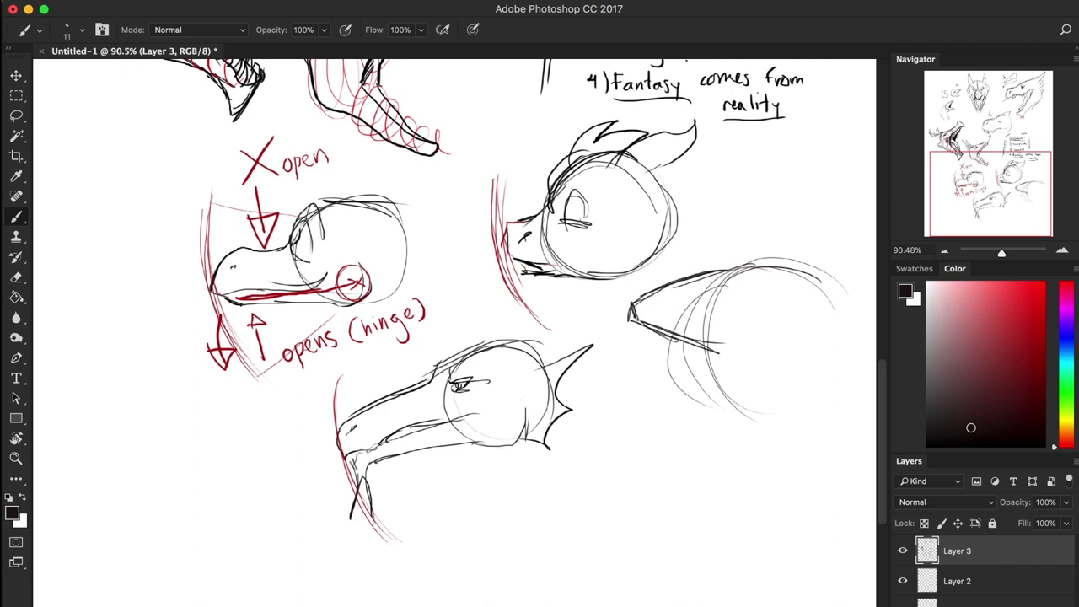
# Step: Draw the new head's wide-open lower jaw curving down from the upper snout, with its underside and a stroke for the back of the head
pyautogui.moveTo(635, 322)
pyautogui.mouseDown()
pyautogui.moveTo(700, 354)
pyautogui.moveTo(747, 438)
pyautogui.moveTo(725, 514)
pyautogui.moveTo(684, 546)
pyautogui.mouseUp()
pyautogui.moveTo(743, 372); pyautogui.dragTo(726, 505)
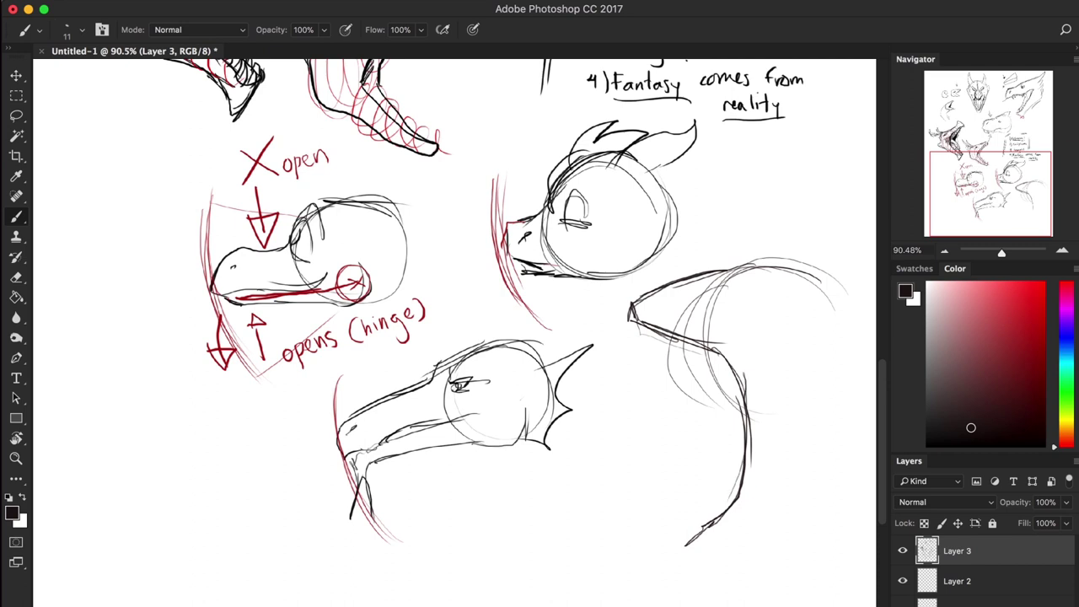
pyautogui.moveTo(690, 544); pyautogui.dragTo(827, 467)
pyautogui.moveTo(860, 390); pyautogui.dragTo(857, 445)
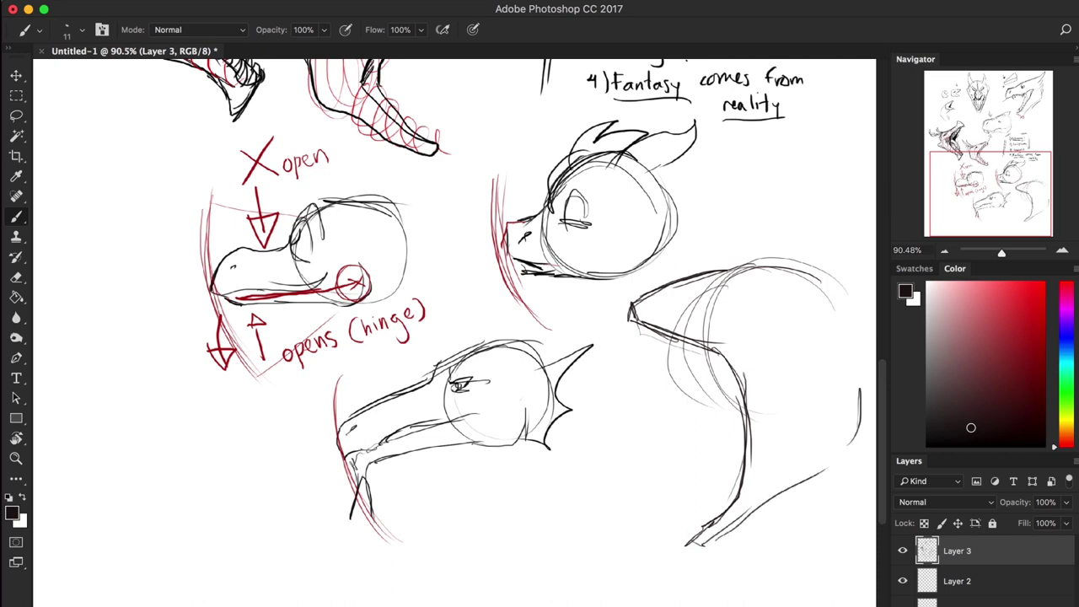
# Step: Add a small round eye, a nostril, a hanging fang, a curling tongue and jaw hinge lines to the open-mouthed head
pyautogui.moveTo(741, 293); pyautogui.dragTo(741, 303)
pyautogui.moveTo(656, 329)
pyautogui.mouseDown()
pyautogui.moveTo(659, 379)
pyautogui.moveTo(718, 419)
pyautogui.moveTo(624, 509)
pyautogui.mouseUp()
pyautogui.moveTo(633, 465)
pyautogui.mouseDown()
pyautogui.moveTo(645, 519)
pyautogui.moveTo(743, 406)
pyautogui.mouseUp()
pyautogui.moveTo(740, 506)
pyautogui.mouseDown()
pyautogui.moveTo(696, 533)
pyautogui.moveTo(748, 443)
pyautogui.mouseUp()
pyautogui.moveTo(716, 348); pyautogui.dragTo(809, 398)
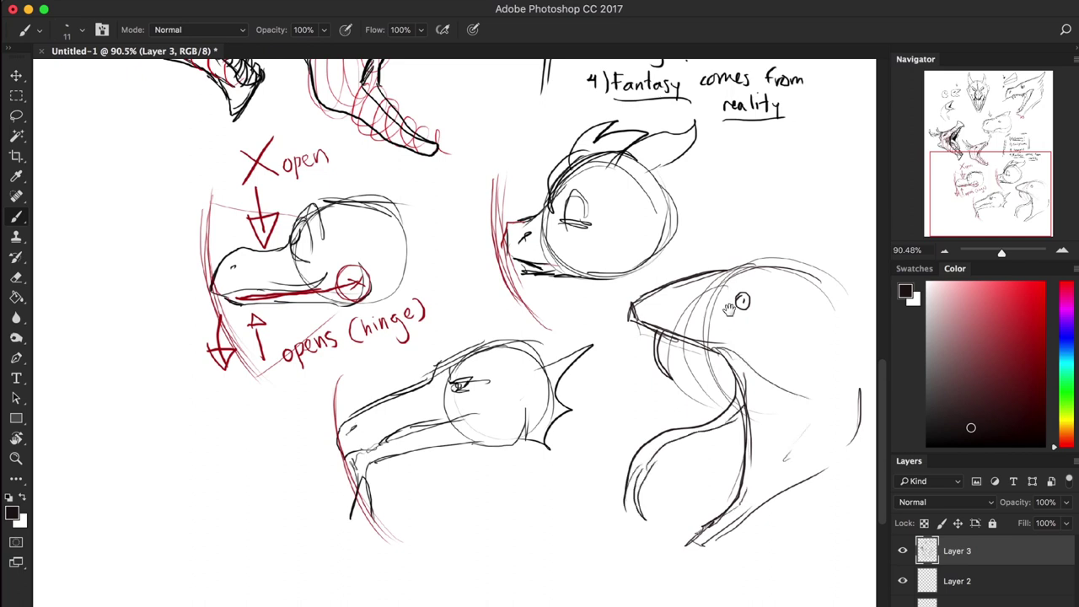
pyautogui.moveTo(642, 268); pyautogui.dragTo(510, 274)
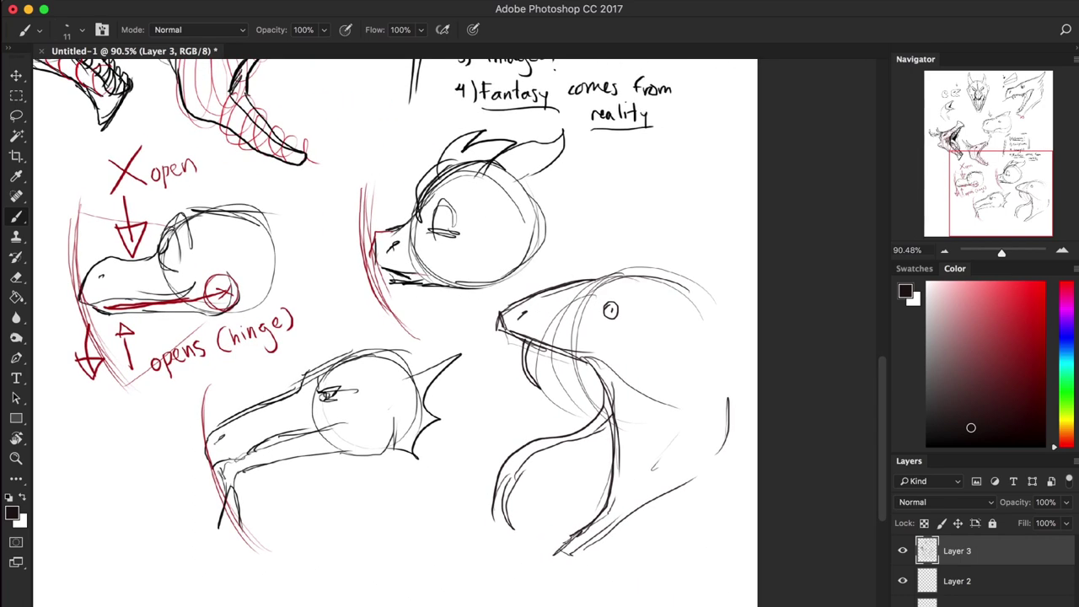